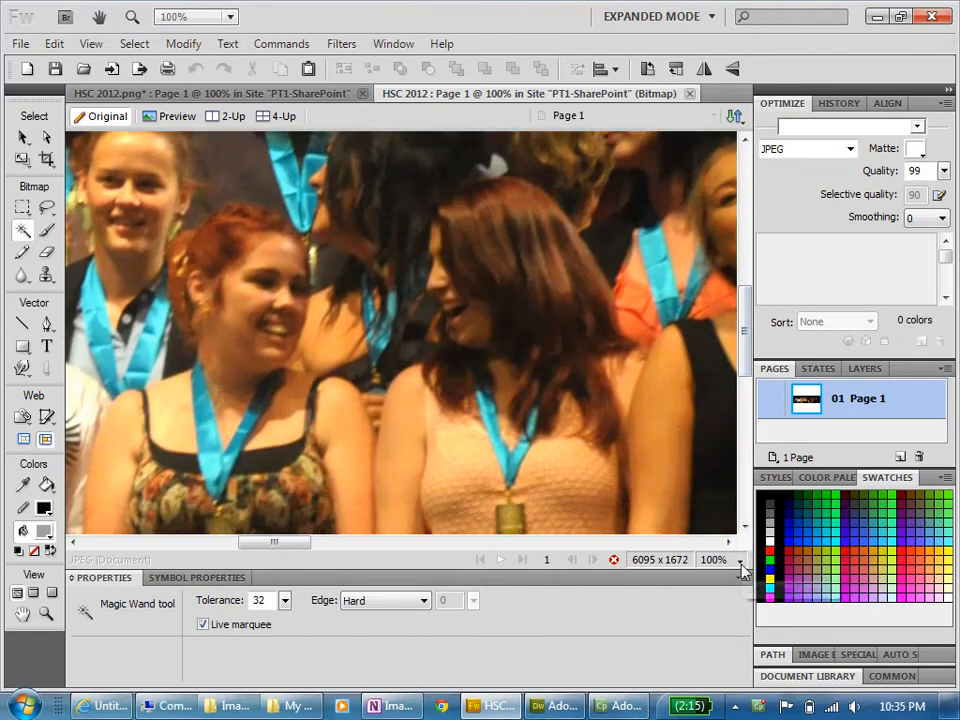
- Select a rectangular area about 900 by 552 px around the people in the middle of the group photo
left_click(740, 561)
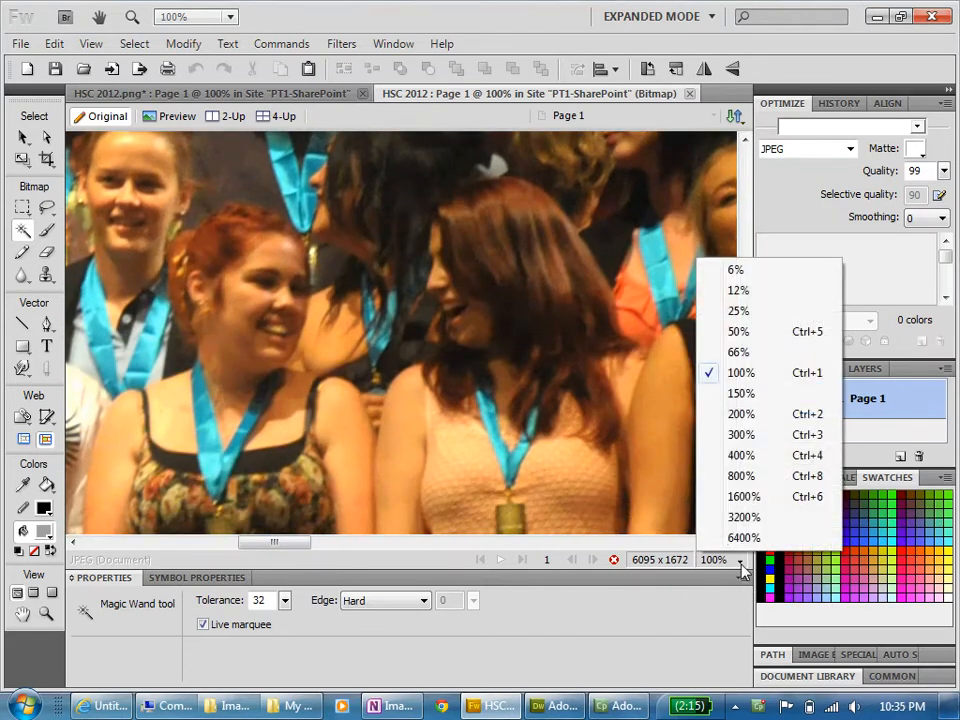
left_click(740, 332)
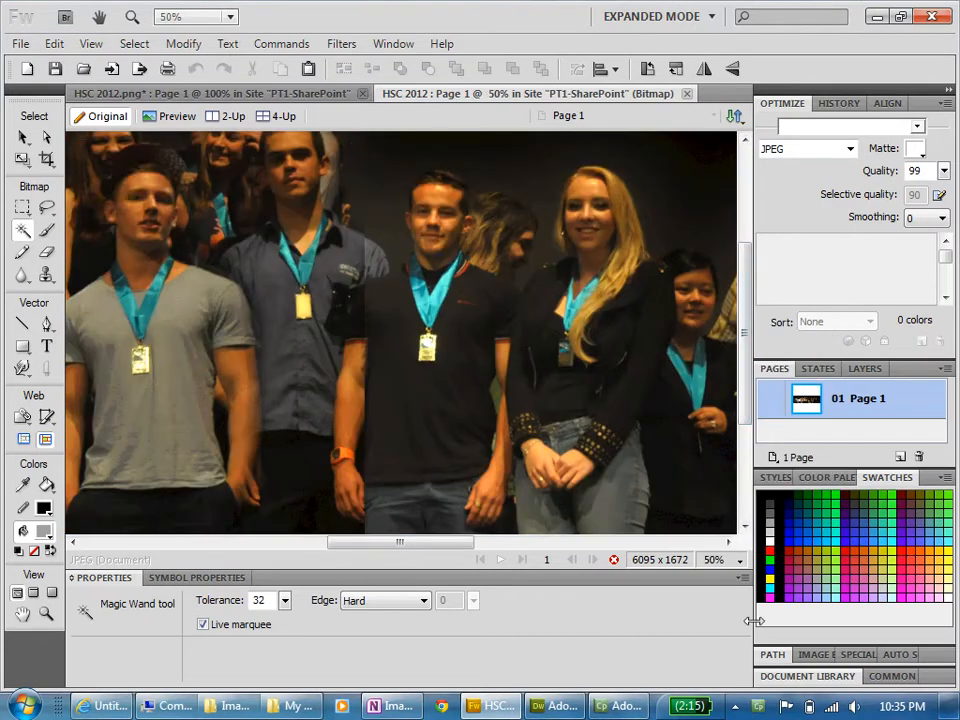
left_click(742, 566)
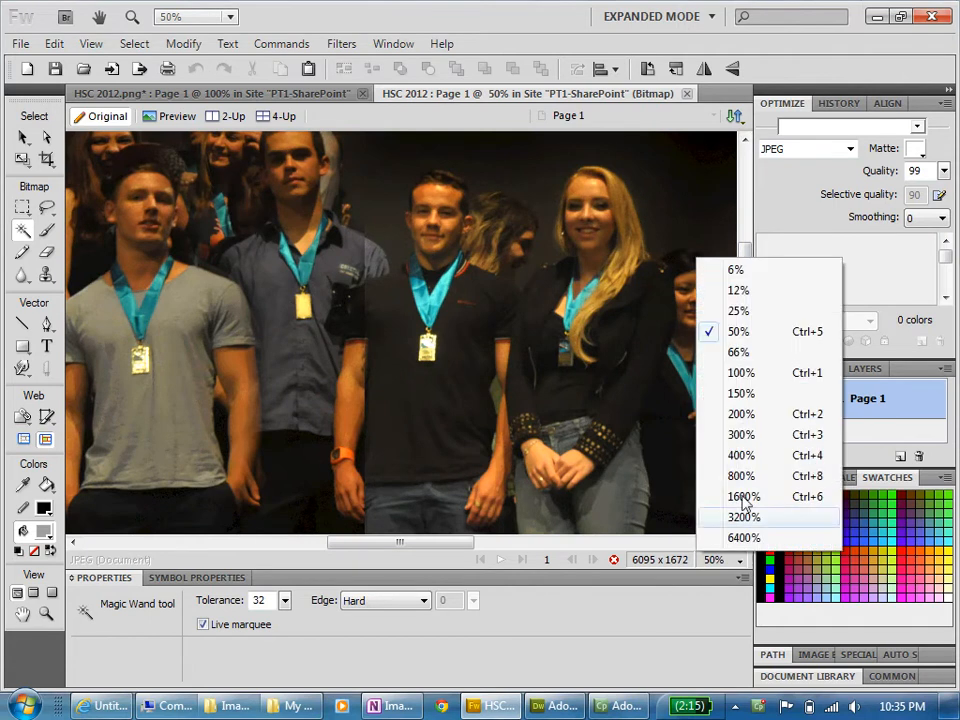
left_click(737, 311)
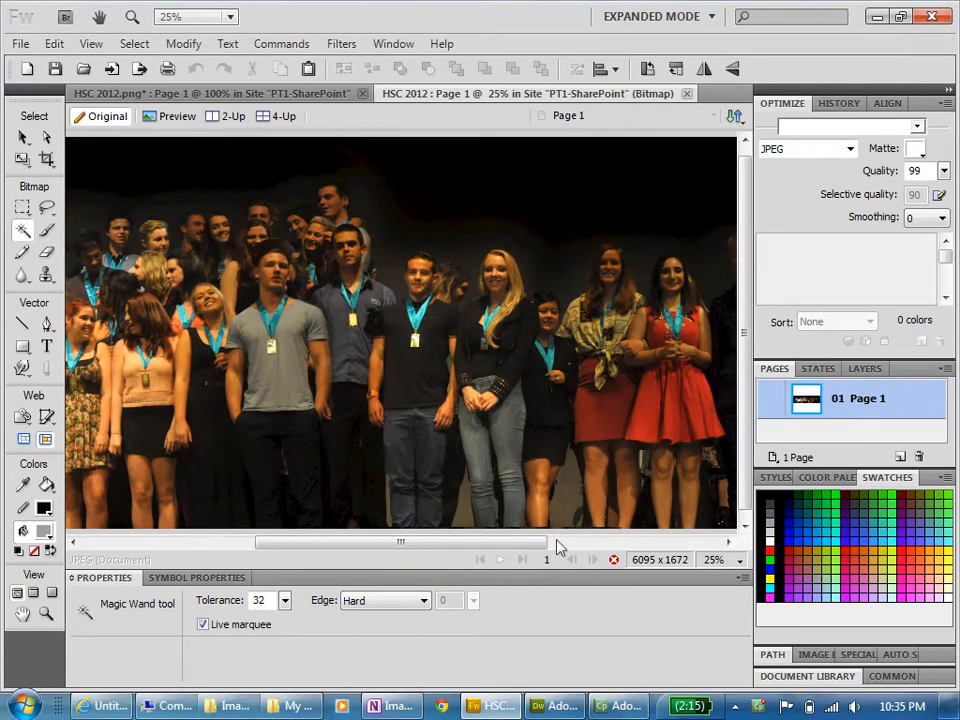
left_click_drag(534, 546, 403, 543)
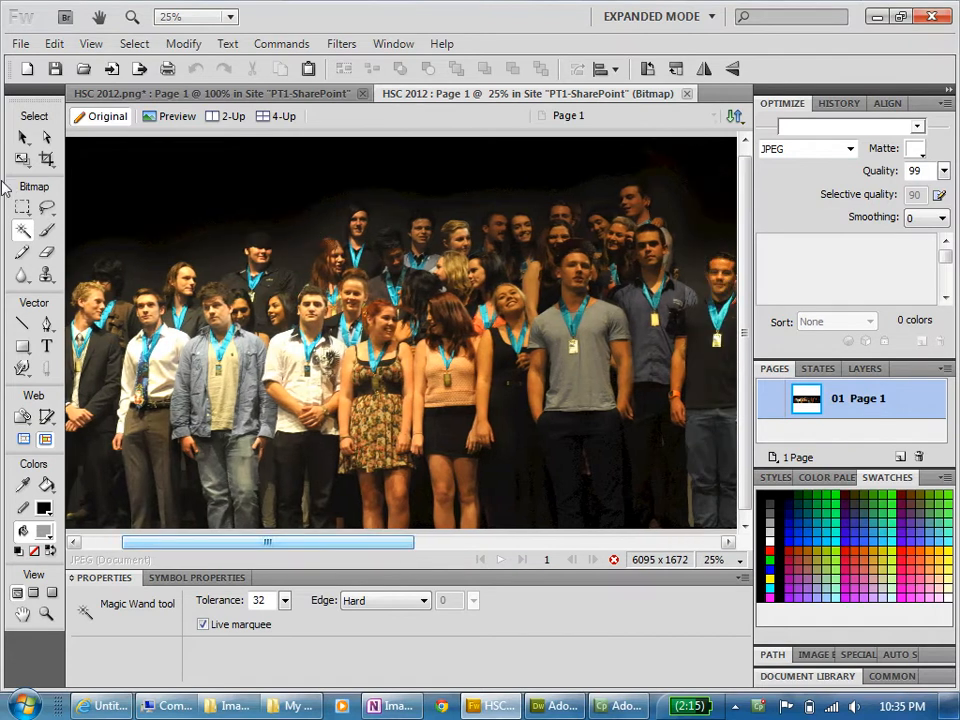
left_click(22, 207)
left_click_drag(312, 232, 522, 362)
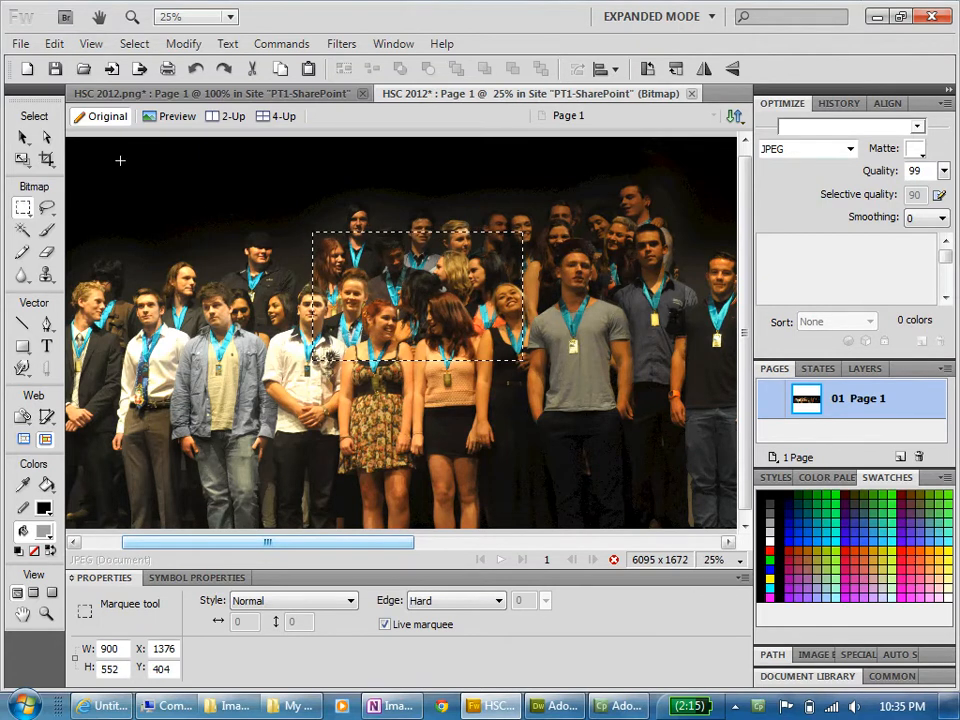
- Select the photo's black background with the Magic Wand at tolerance 32, set the fill colour to none and delete the background
left_click(22, 231)
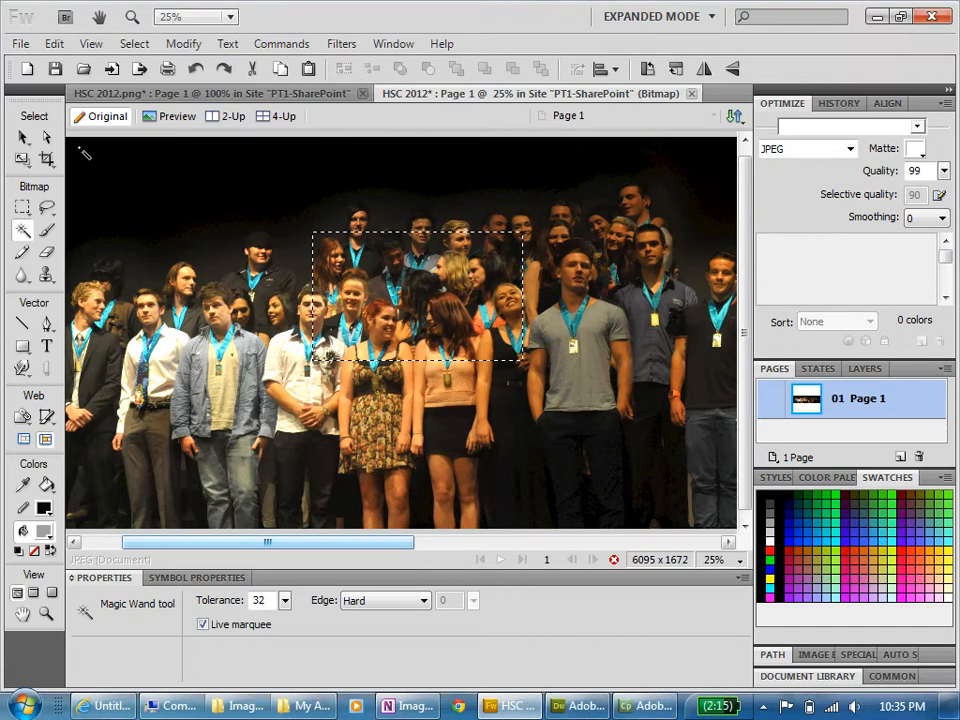
left_click(84, 152)
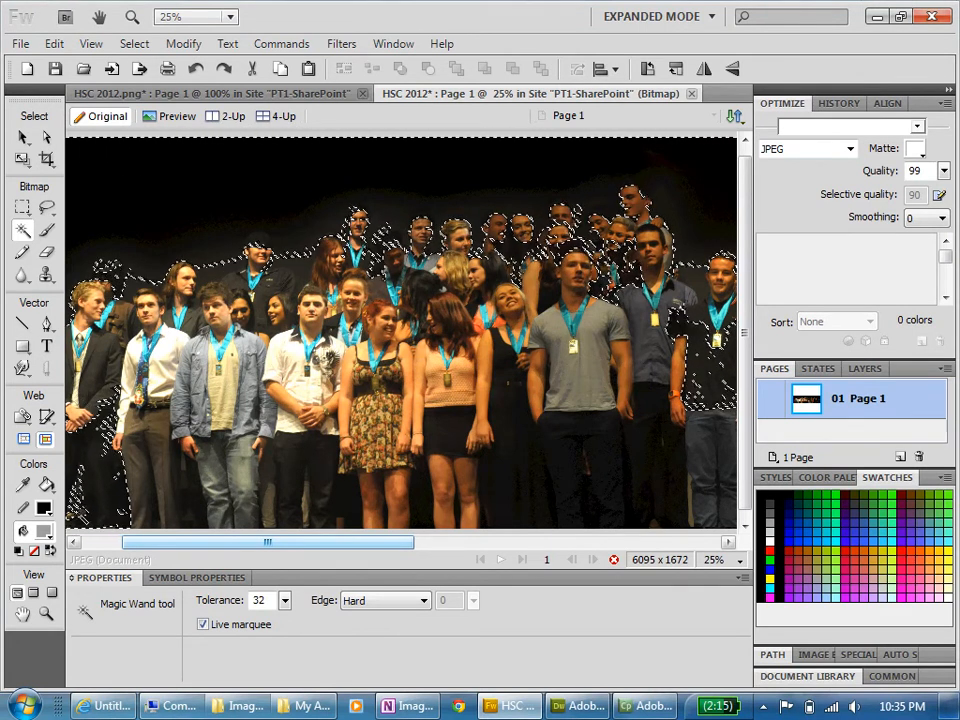
left_click(34, 553)
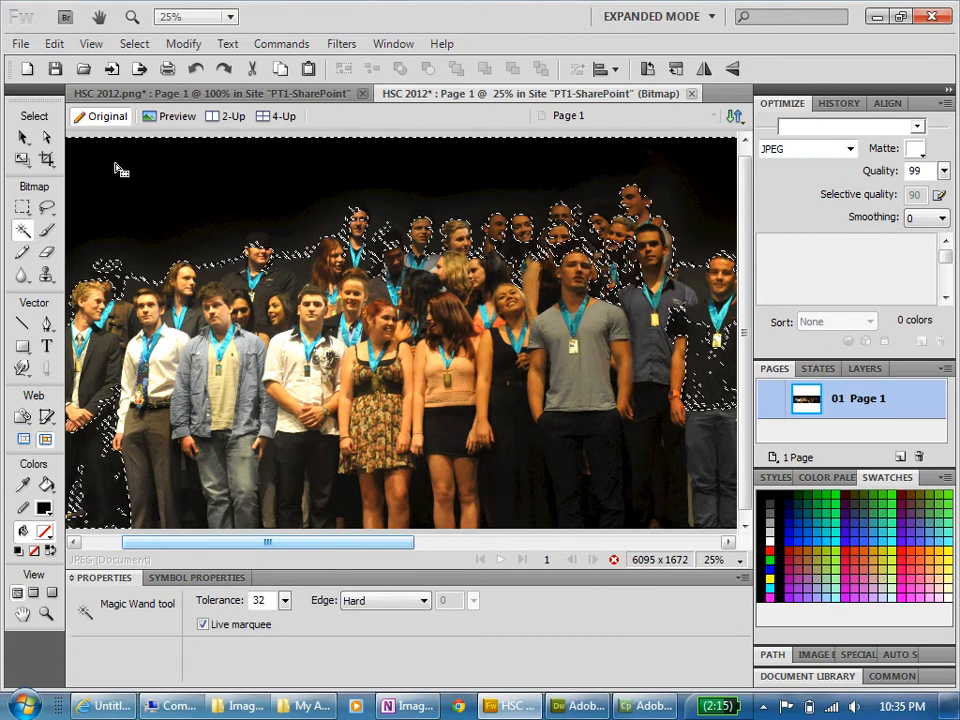
key("Delete")
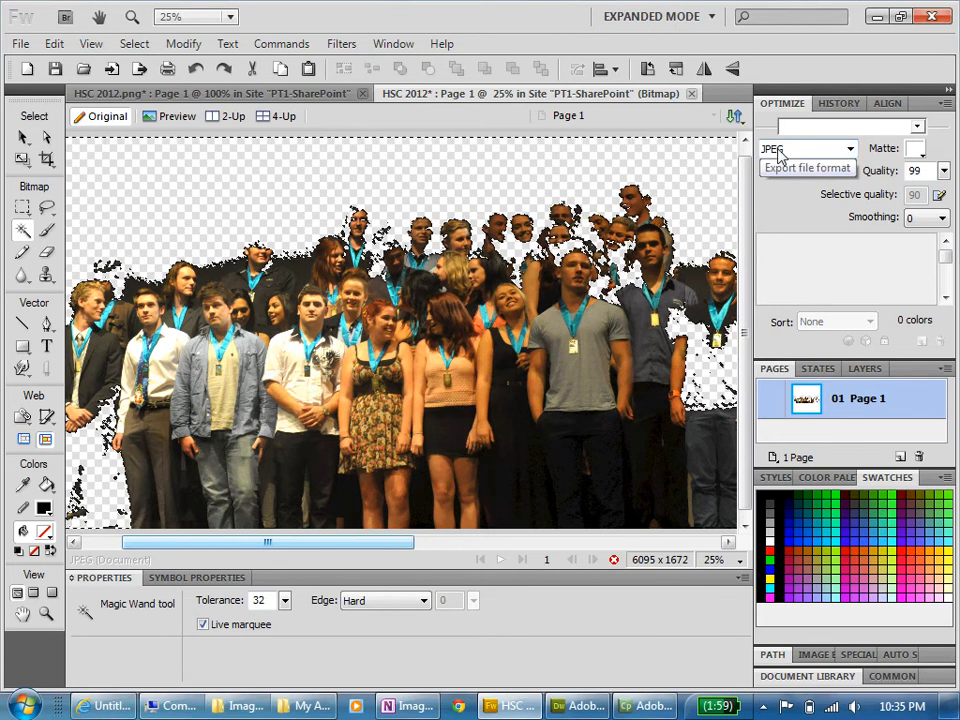
- Set the export format to GIF with the GIF Web 216 preset
left_click(849, 150)
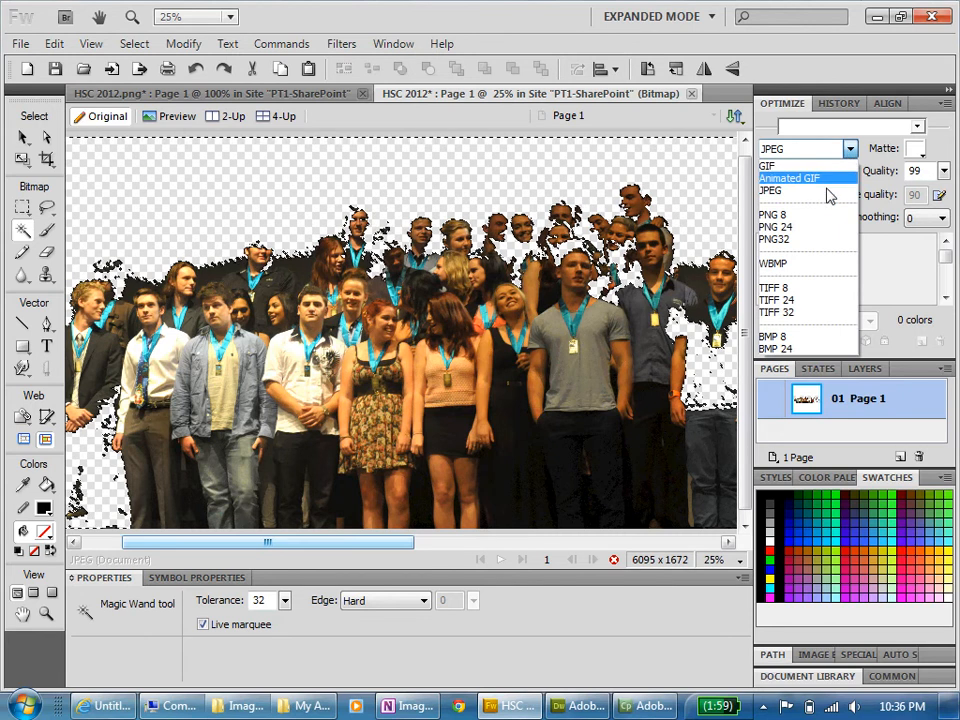
left_click(801, 167)
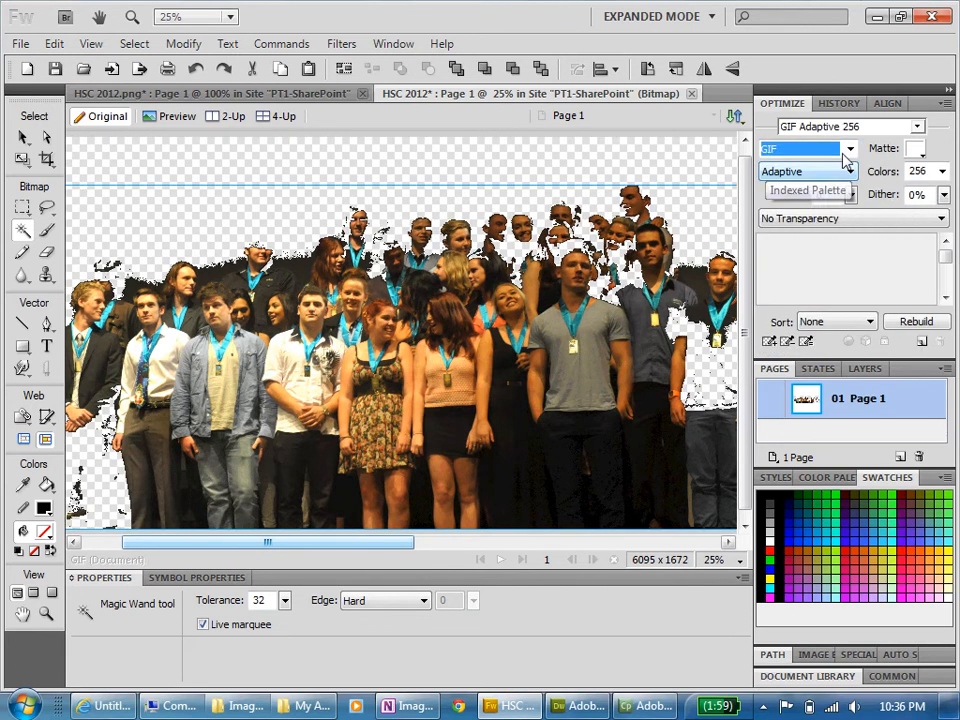
left_click(917, 130)
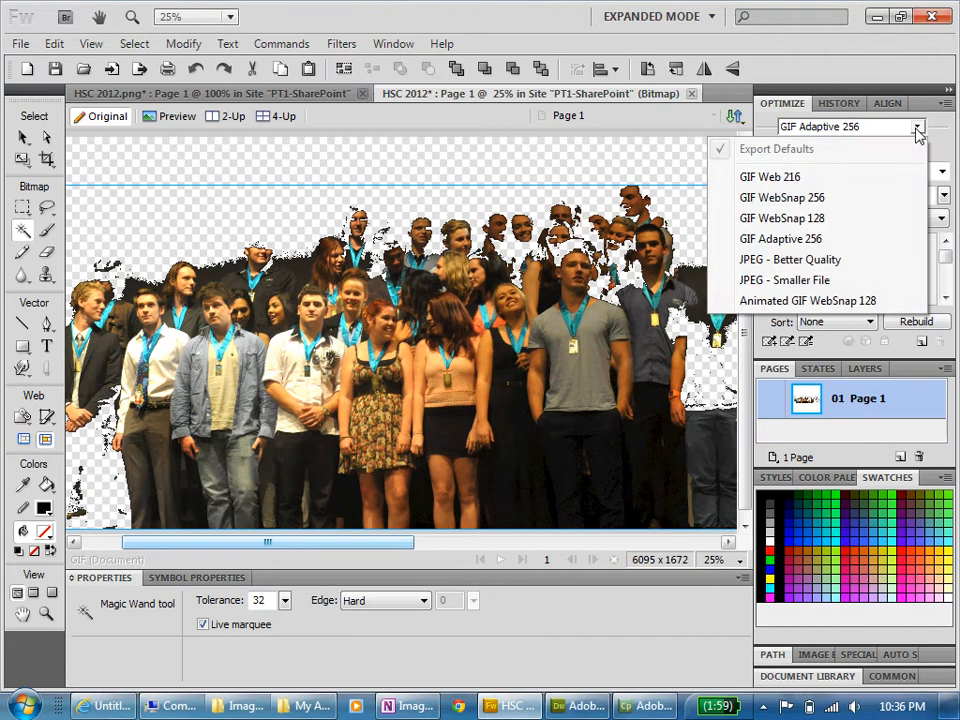
left_click(769, 177)
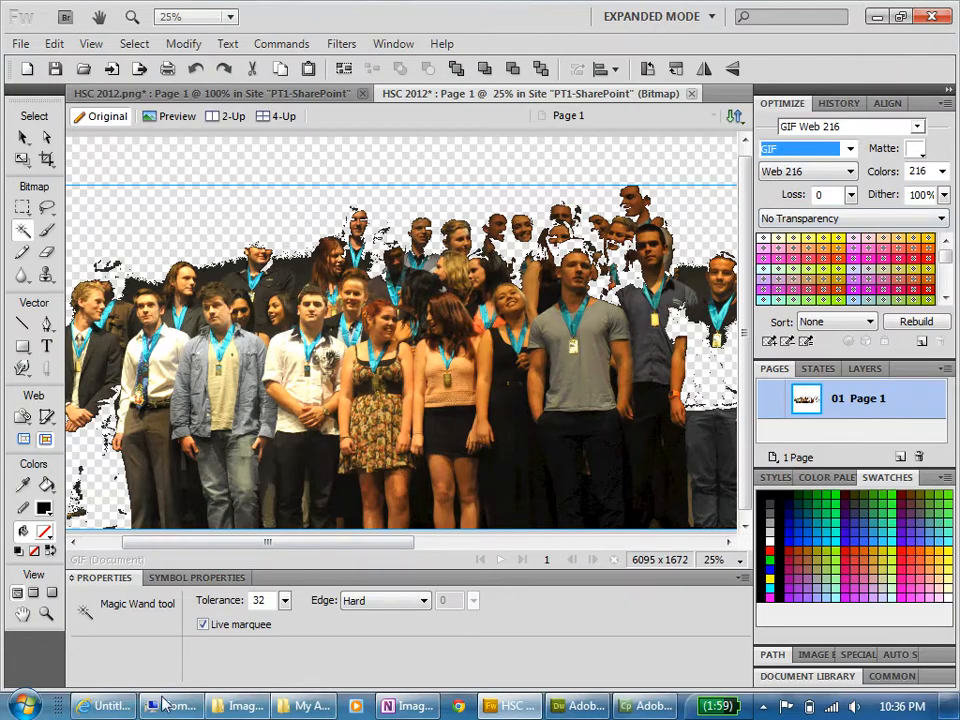
- Compare the transparent and non-transparent example images on images-100.html in Internet Explorer, and set the GIF's transparency in Fireworks to Index Transparency
left_click(107, 706)
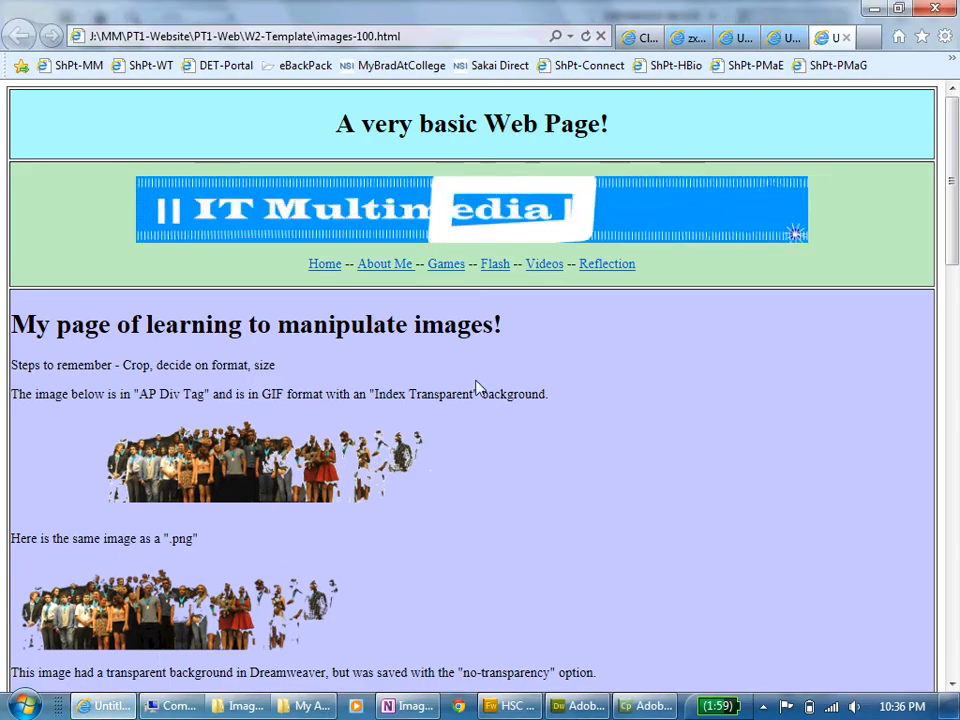
scroll(478, 387, "down", 4)
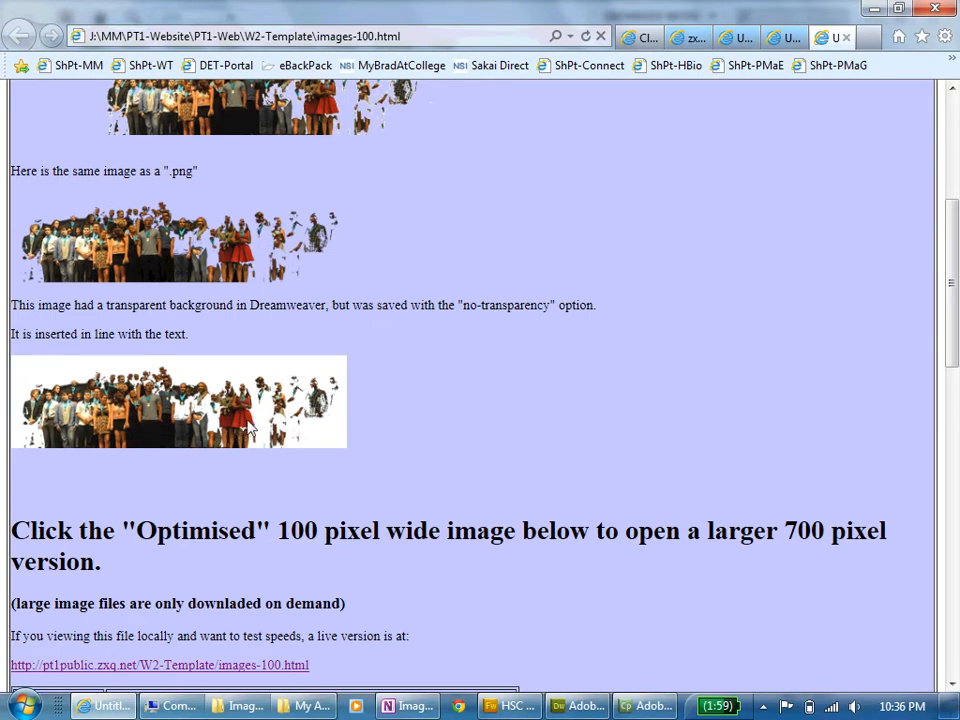
scroll(548, 356, "up", 2)
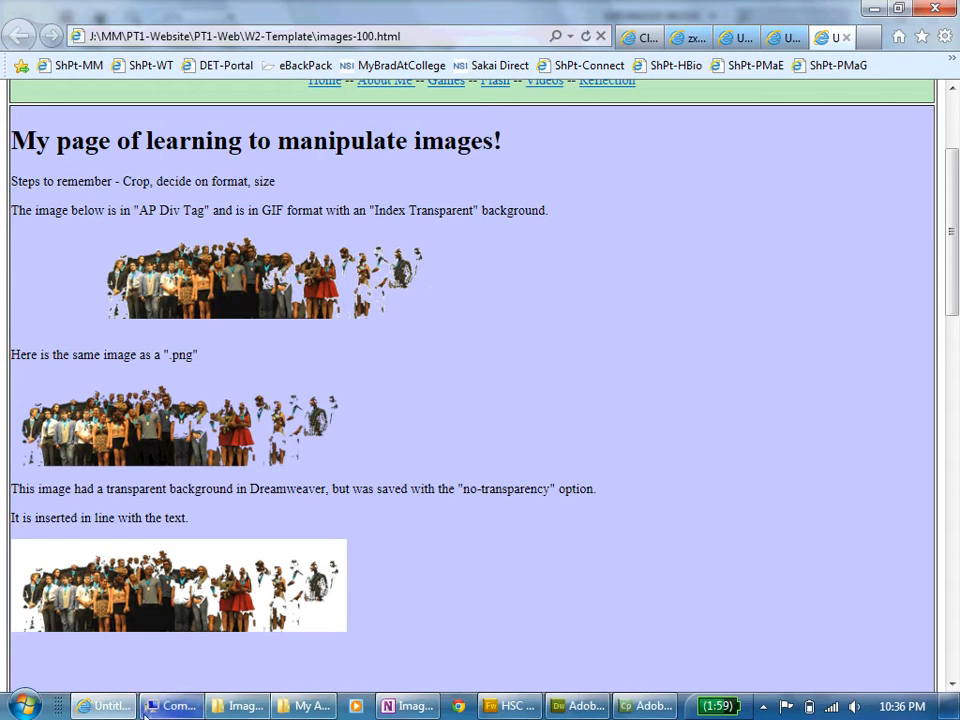
left_click(508, 706)
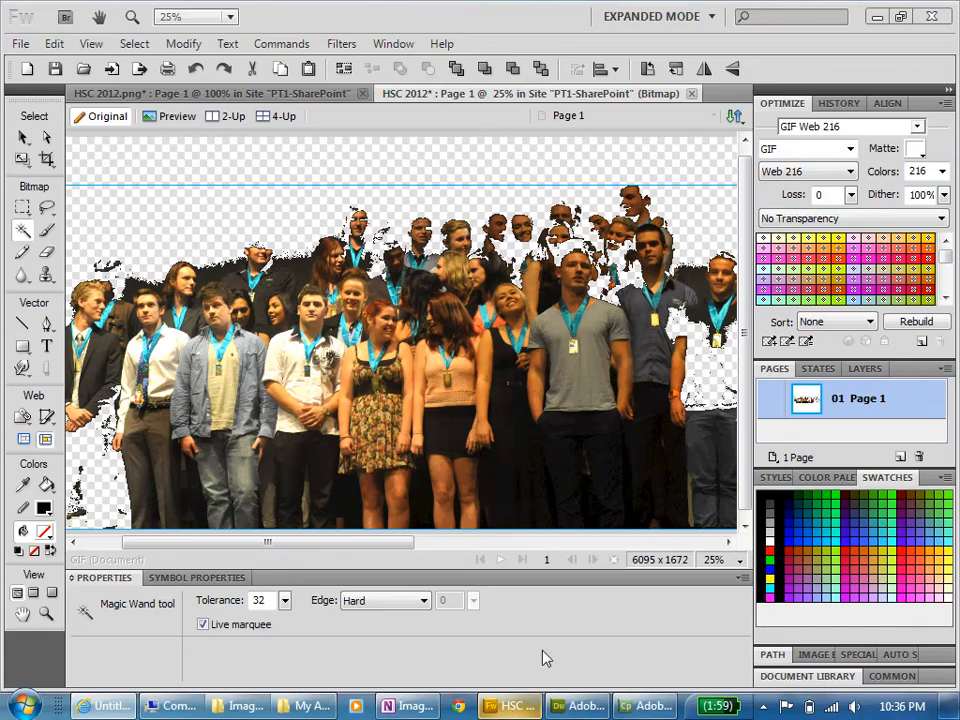
left_click(941, 218)
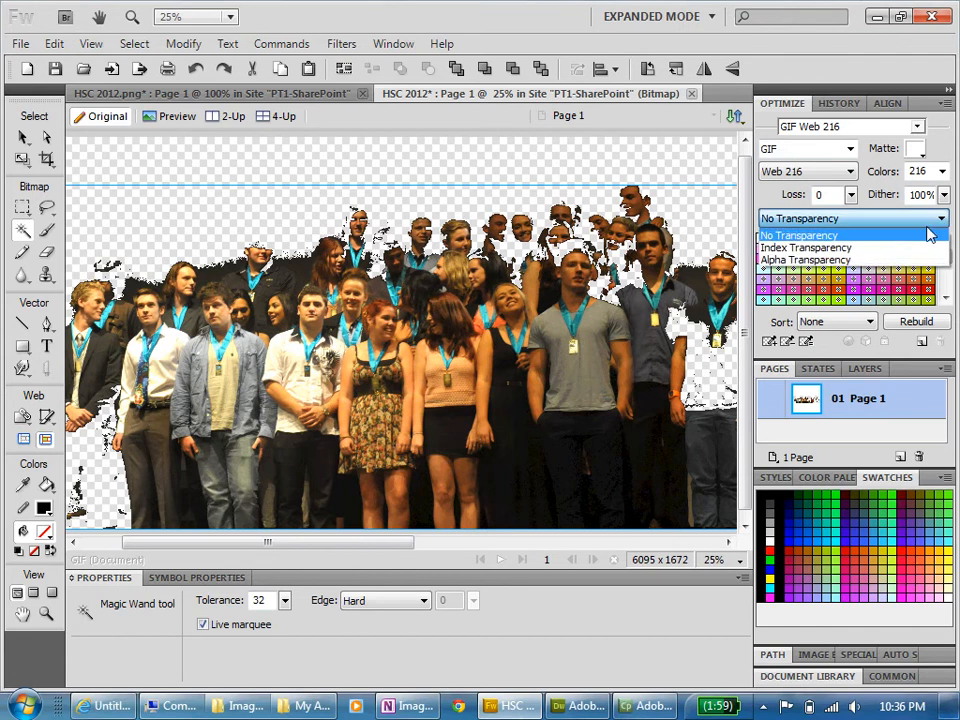
left_click(866, 248)
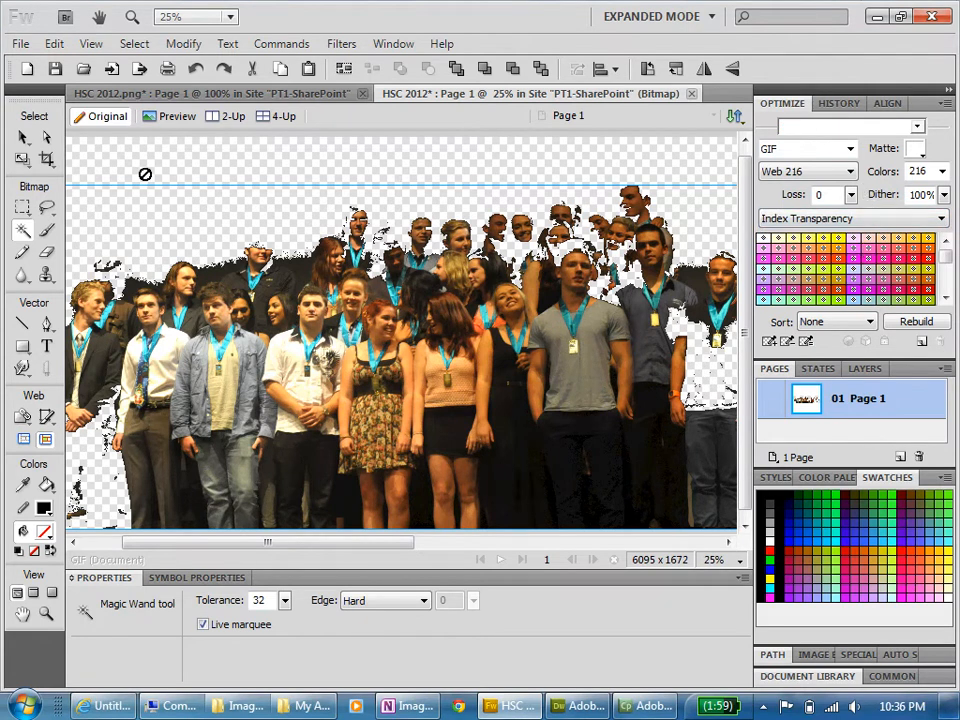
- Resize the image to 400 pixels wide with proportions constrained and bicubic resampling
left_click(186, 44)
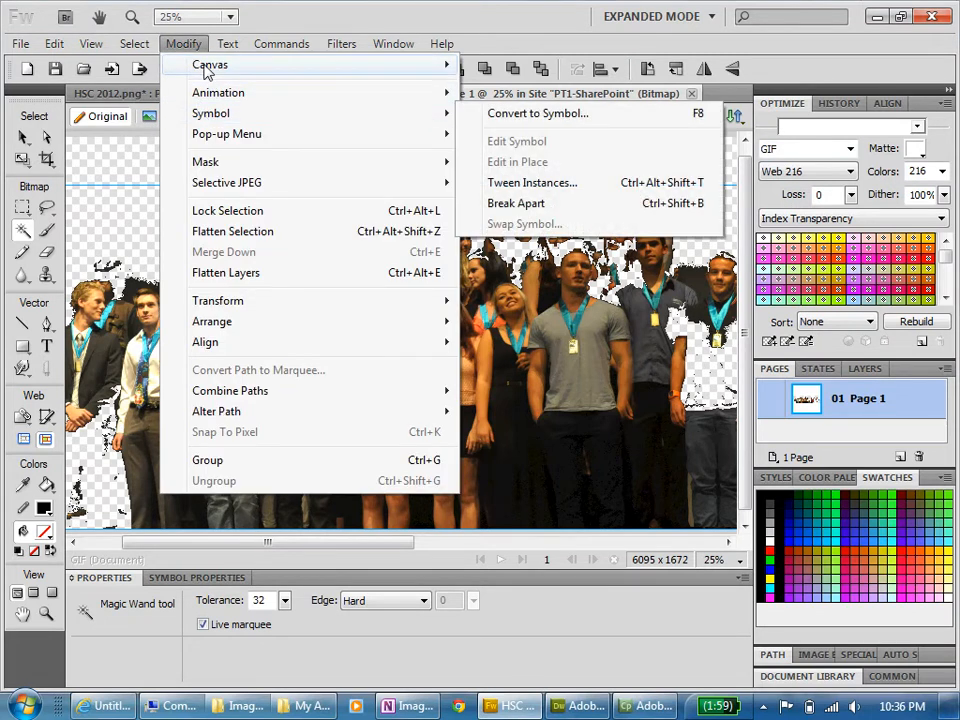
mouse_move(205, 68)
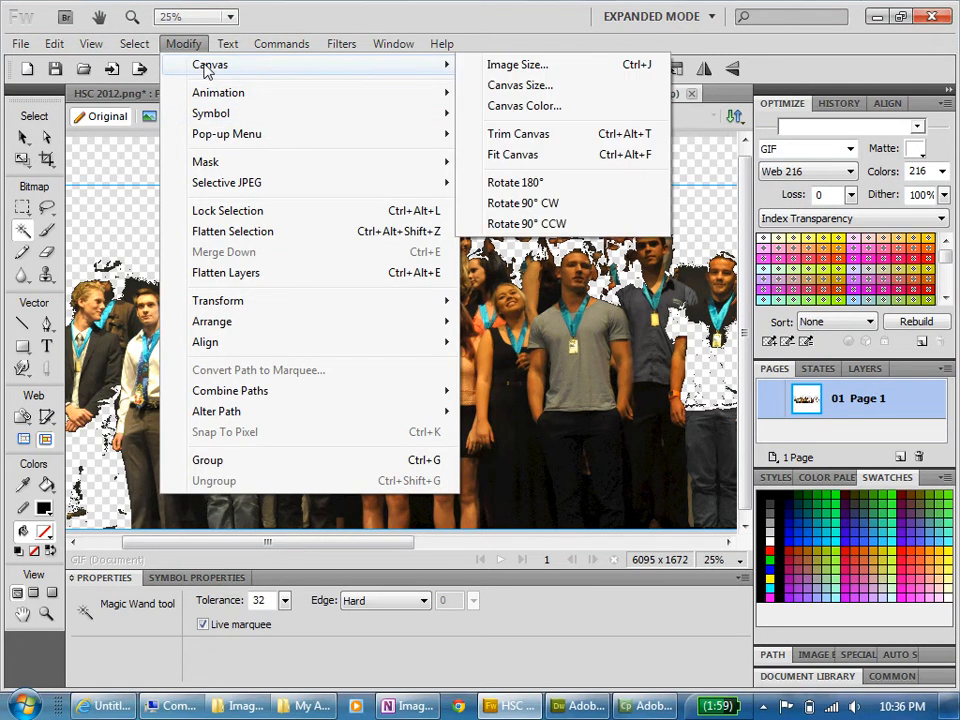
left_click(530, 68)
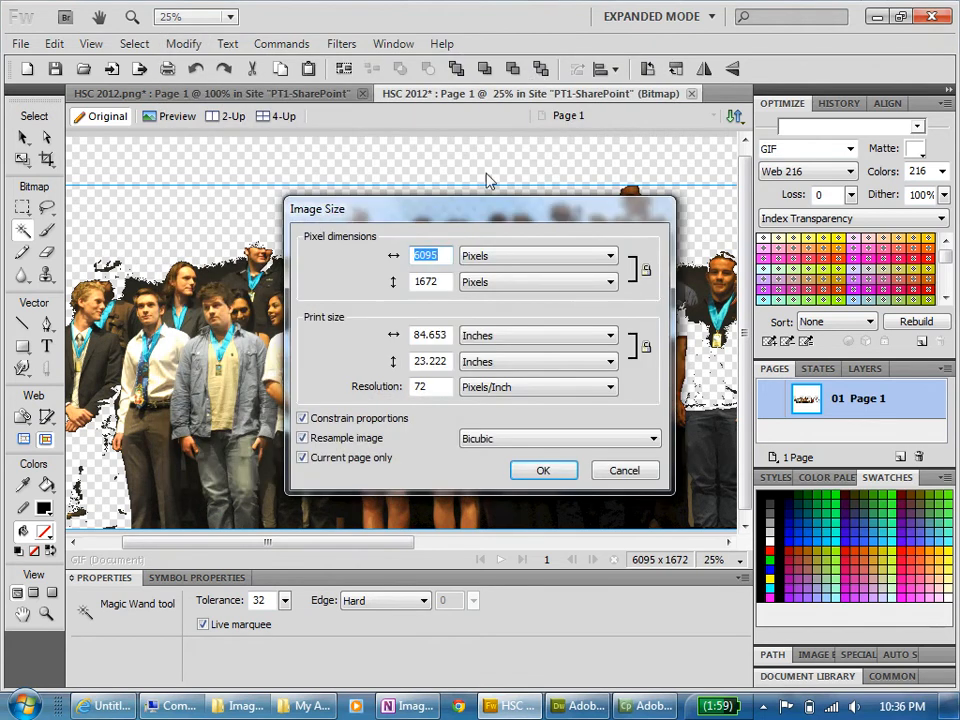
type("400")
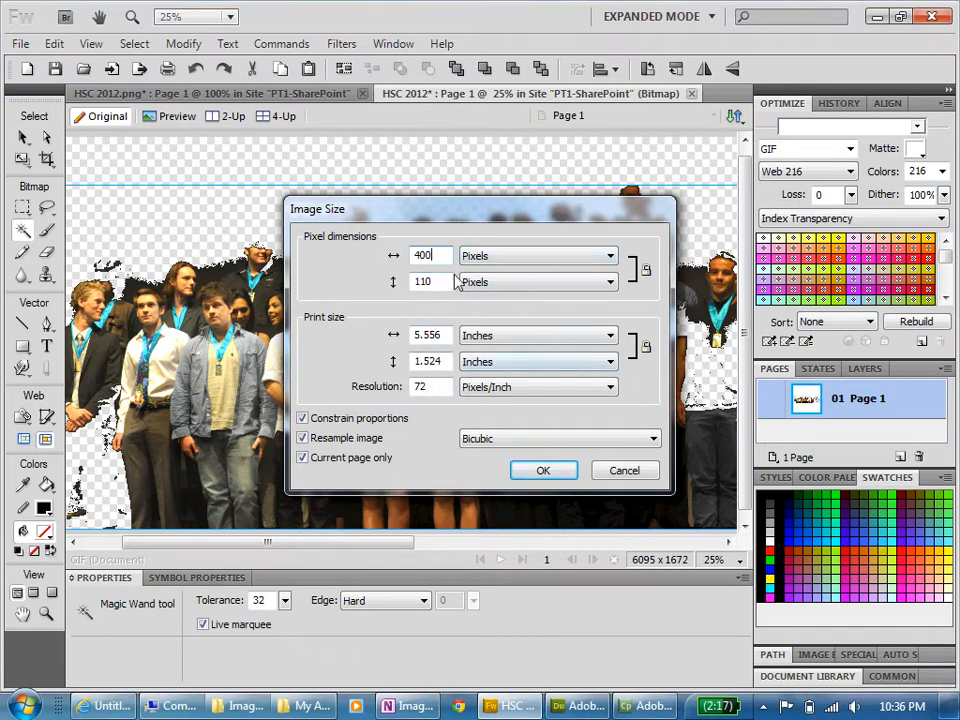
left_click(541, 472)
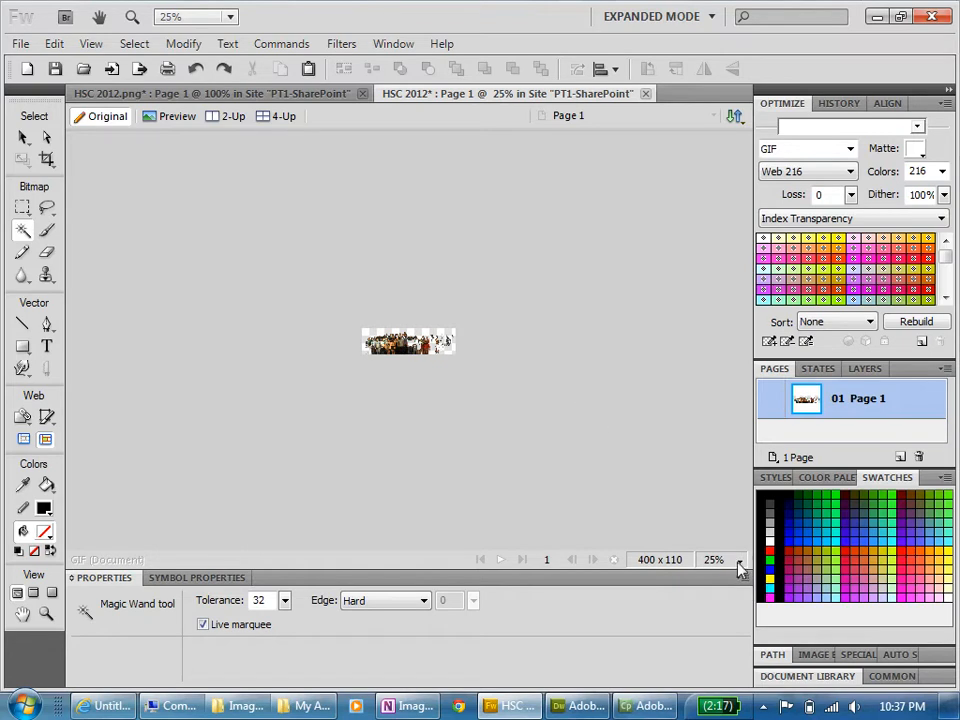
left_click(739, 561)
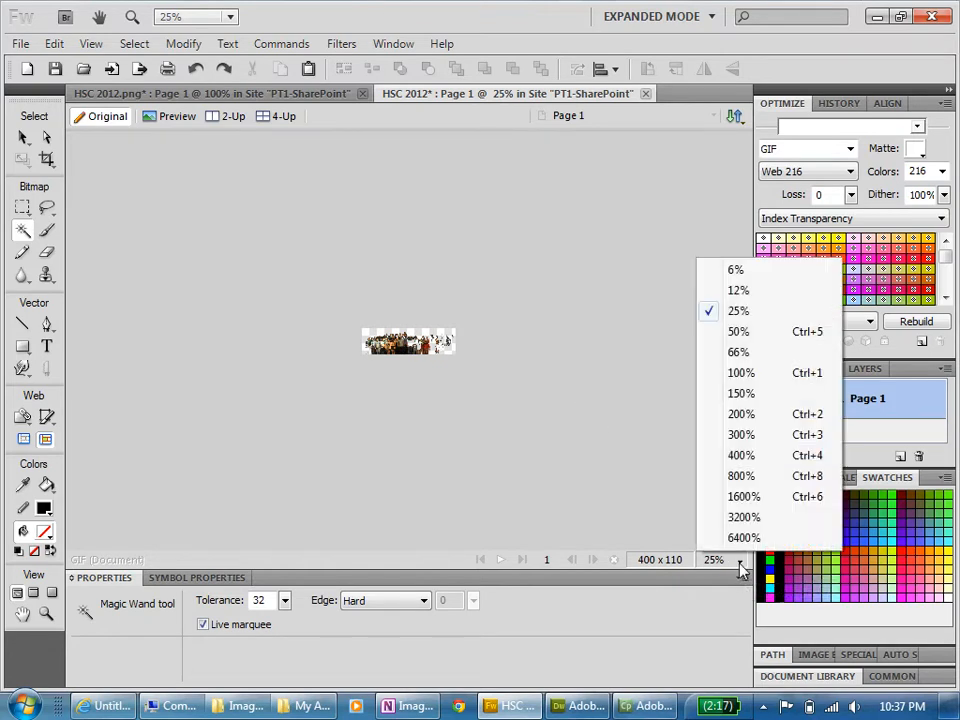
left_click(740, 376)
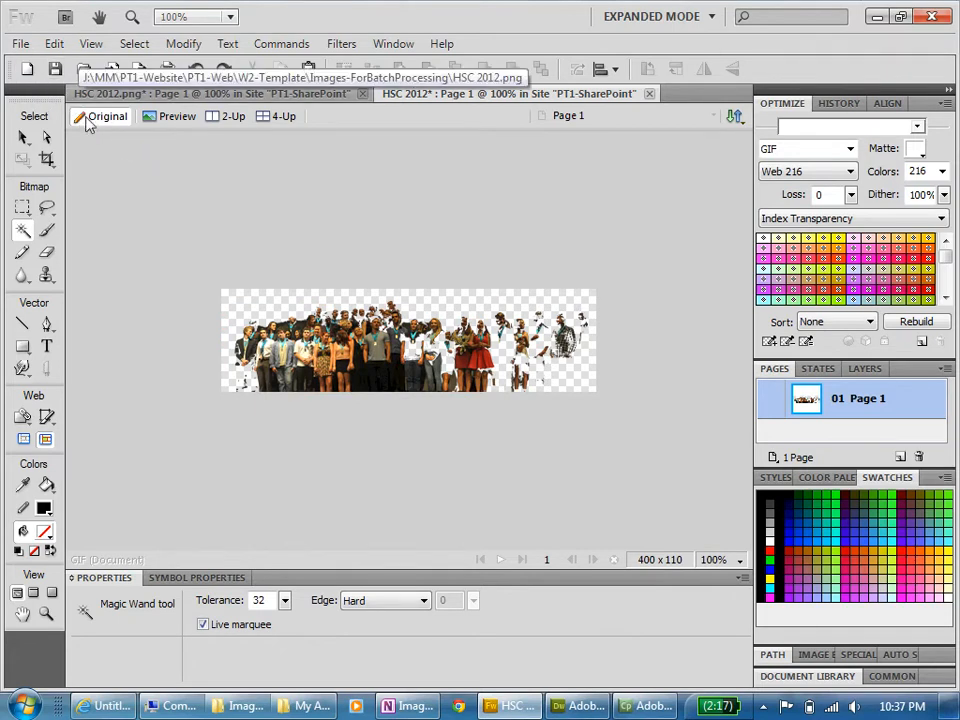
- Start saving the image under a new name as a GIF, and review its transparency and file size options
left_click(20, 44)
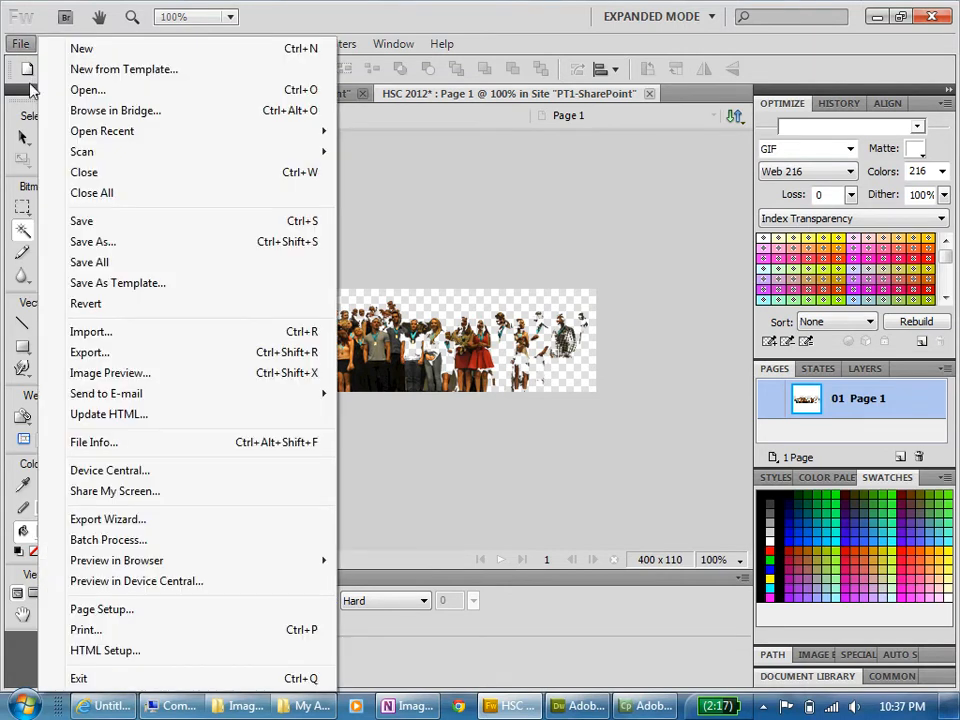
left_click(85, 242)
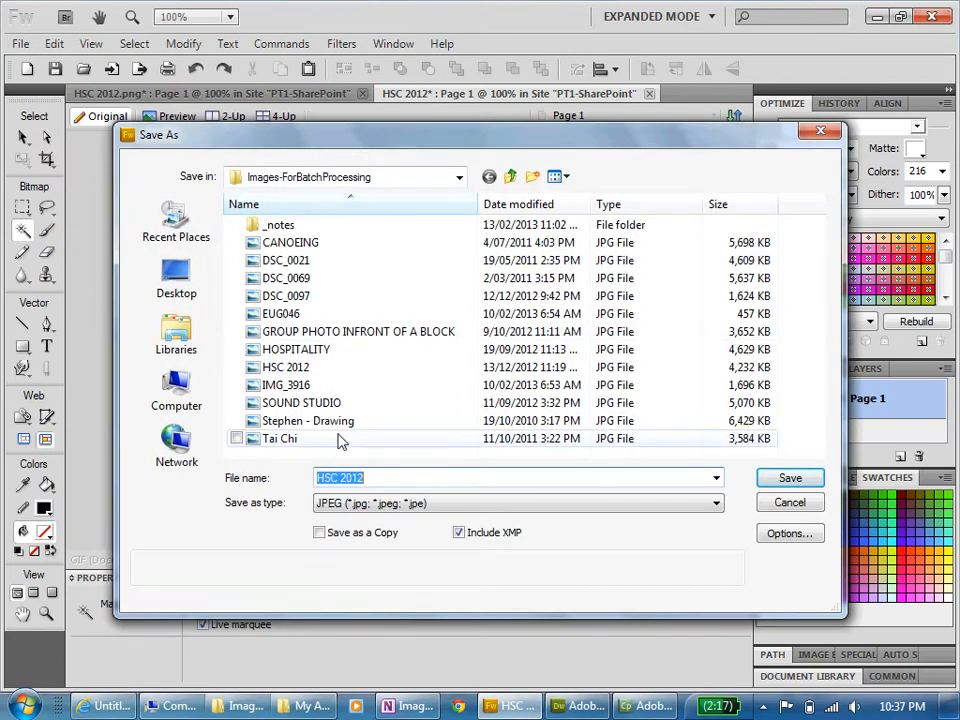
left_click(717, 506)
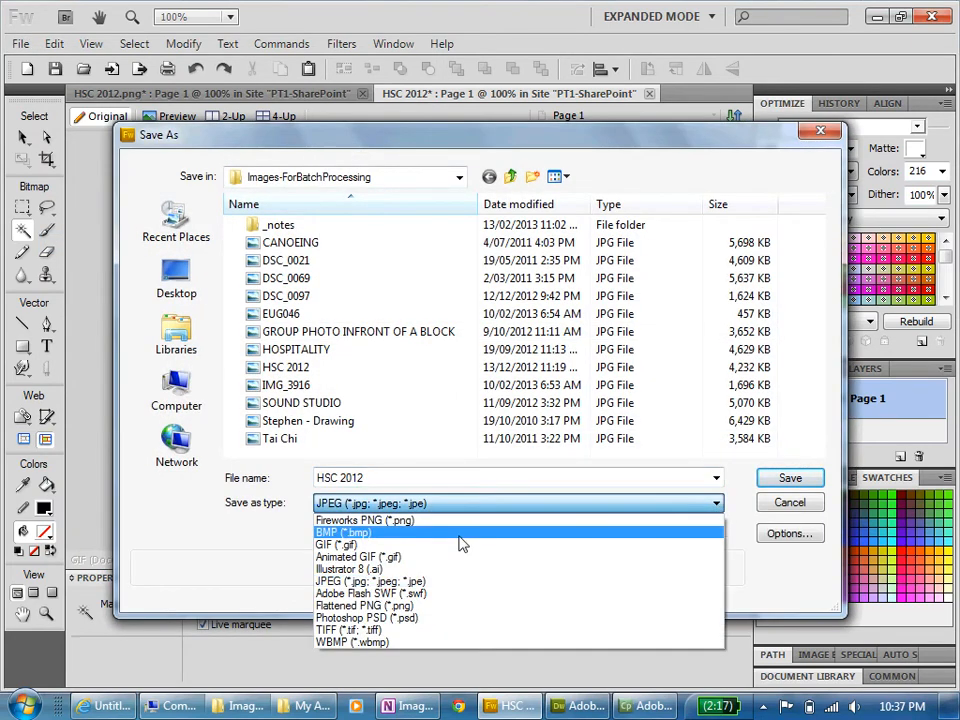
left_click(358, 545)
left_click(789, 534)
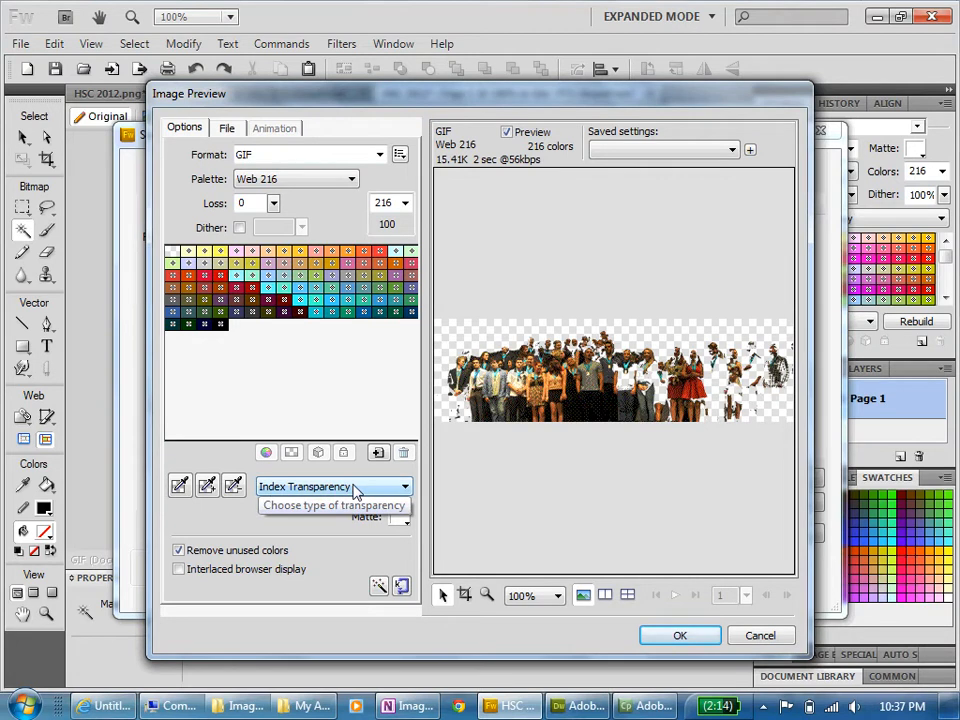
left_click(228, 130)
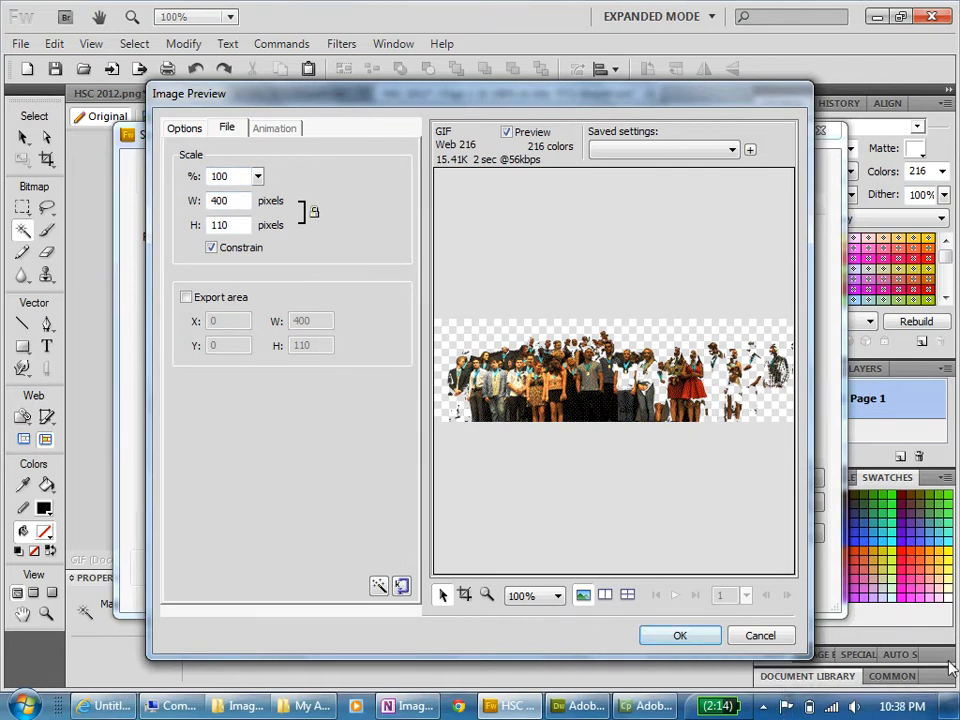
left_click(689, 636)
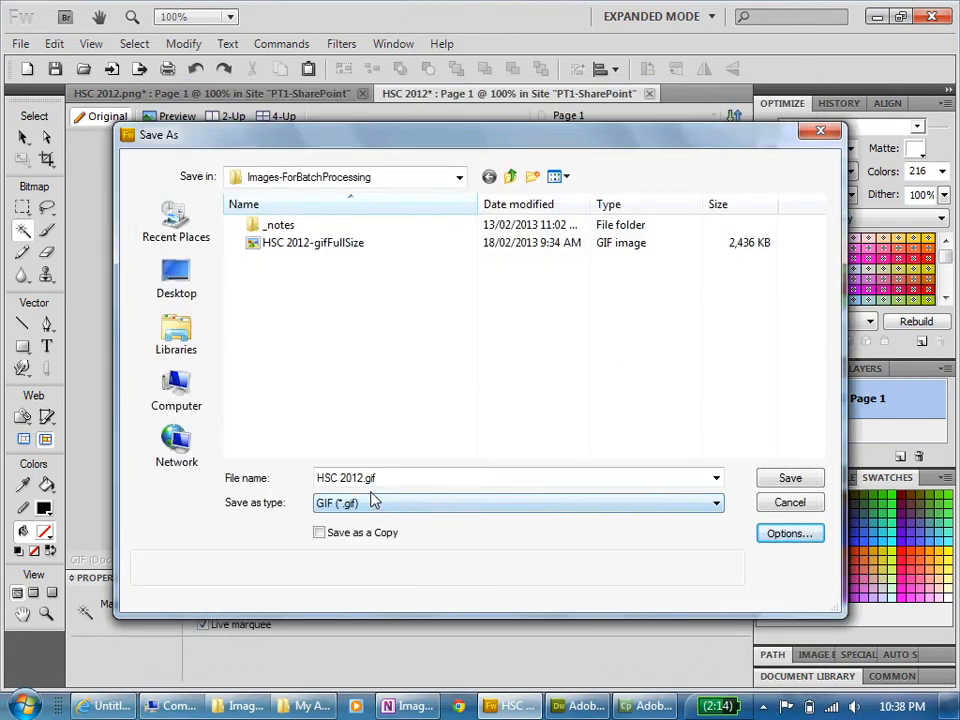
- Save the transparent image as a GIF named HSC 2012-gif400-TransparentBG in the Images-ForBatchProcessing folder
left_click(311, 250)
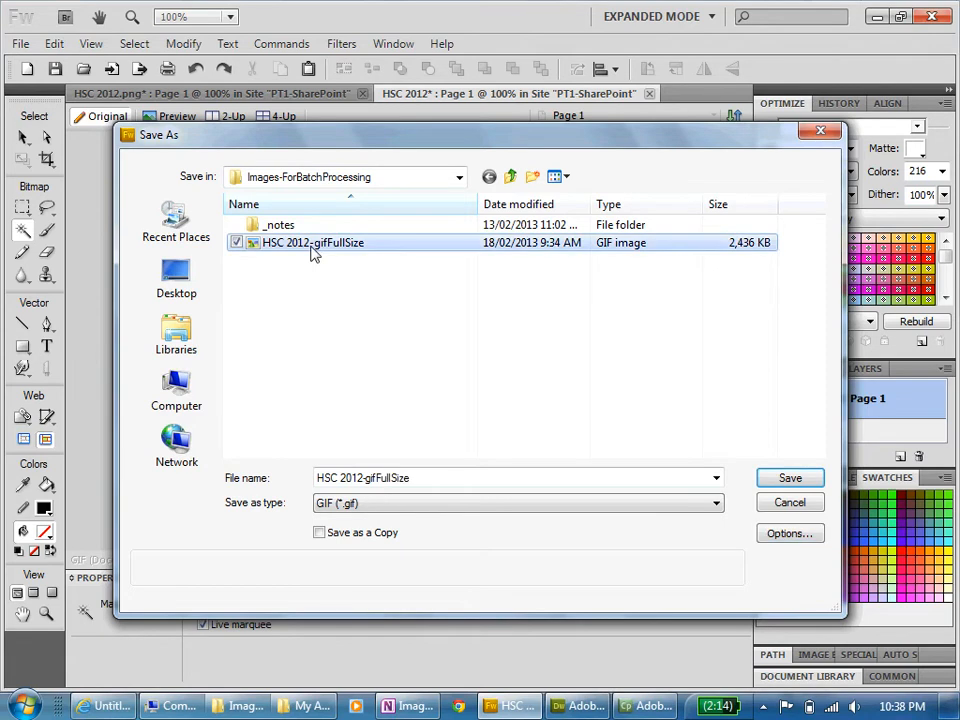
left_click(377, 478)
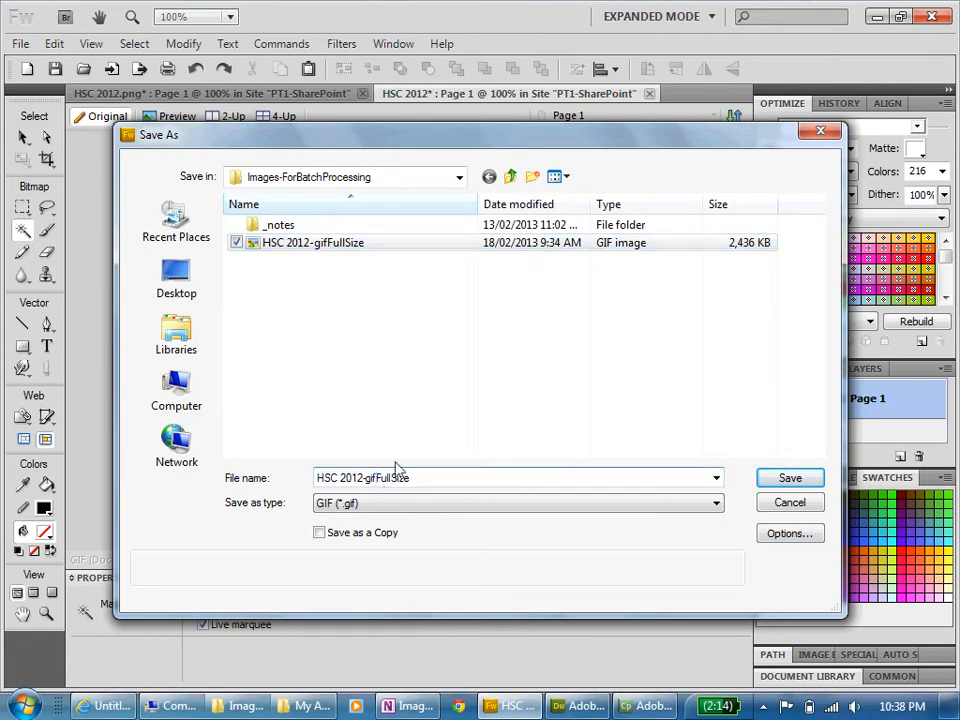
type("400")
type("-TransparentBG")
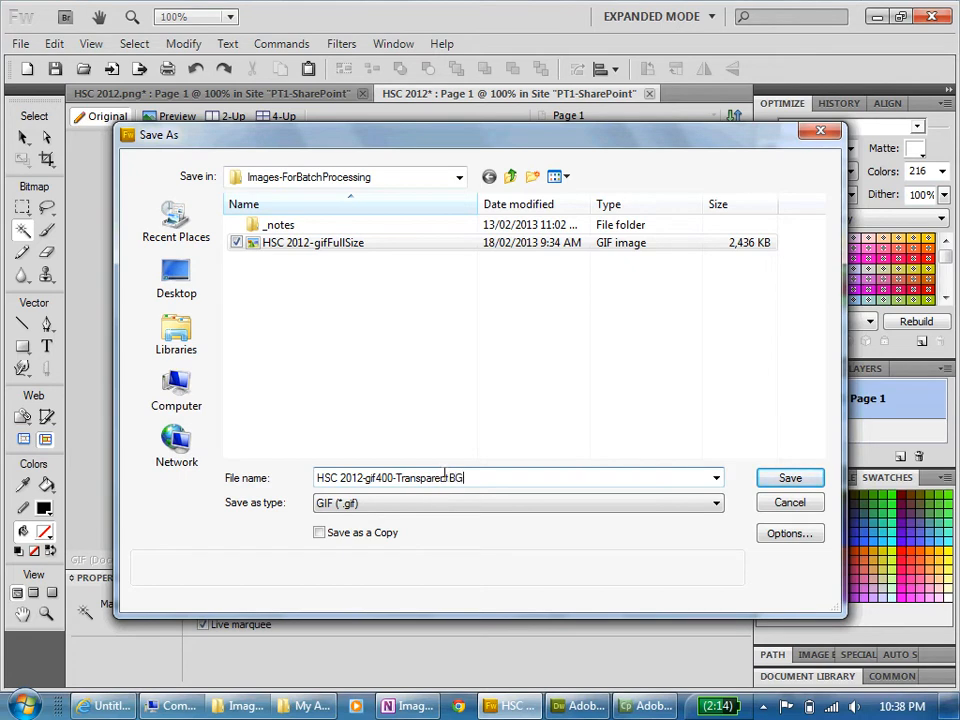
left_click(791, 481)
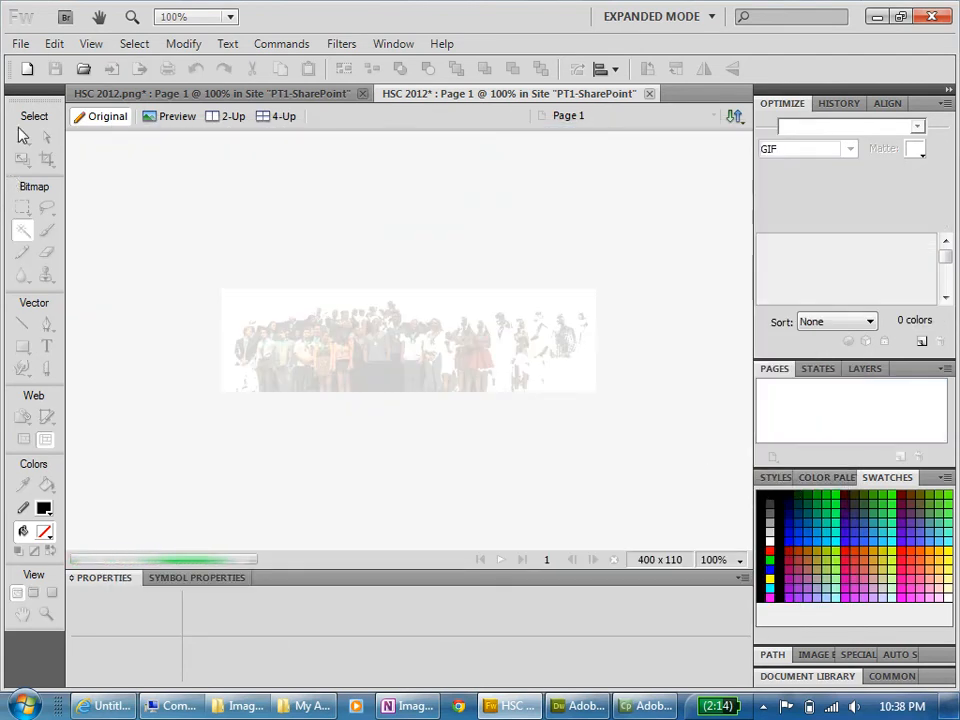
- Save the image again in Fireworks PNG format as HSC 2012-gif400-TransparentBG.png in the same folder
left_click(20, 44)
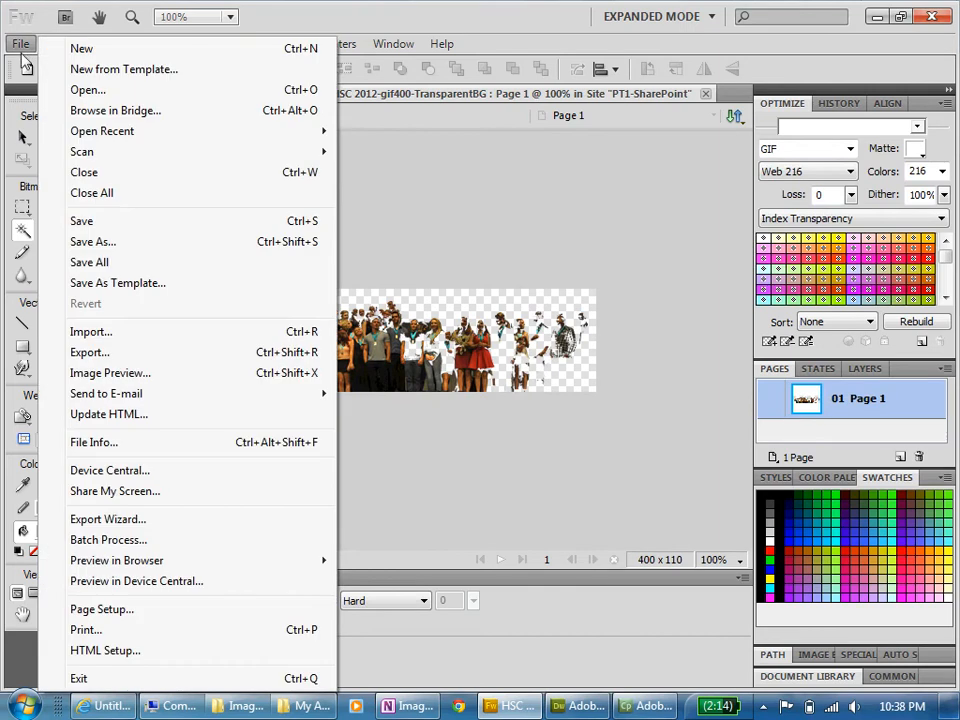
left_click(80, 241)
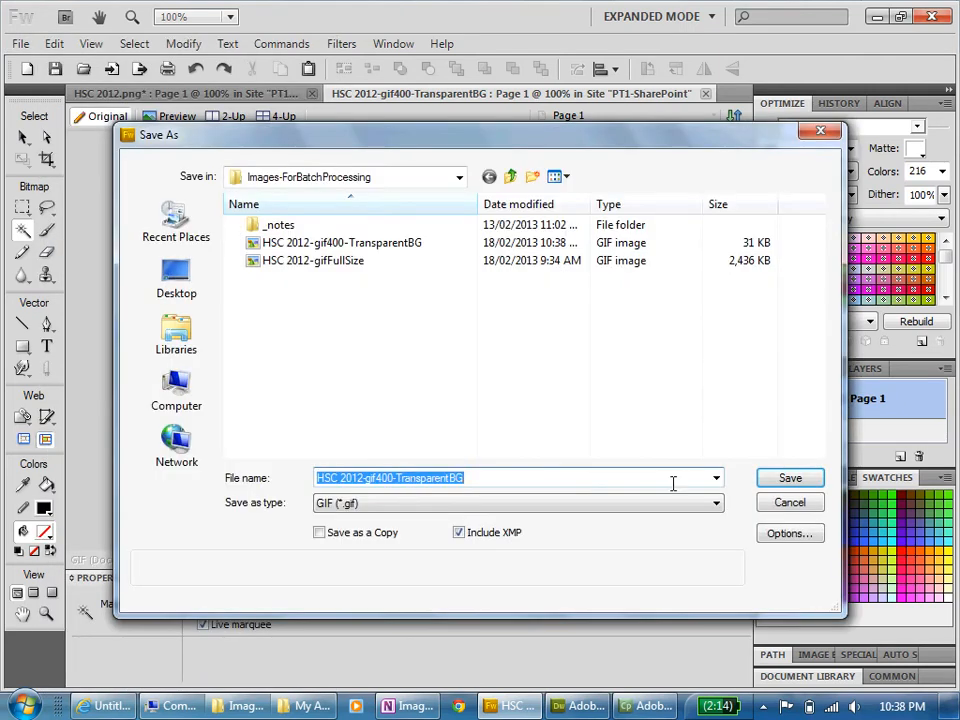
left_click(716, 504)
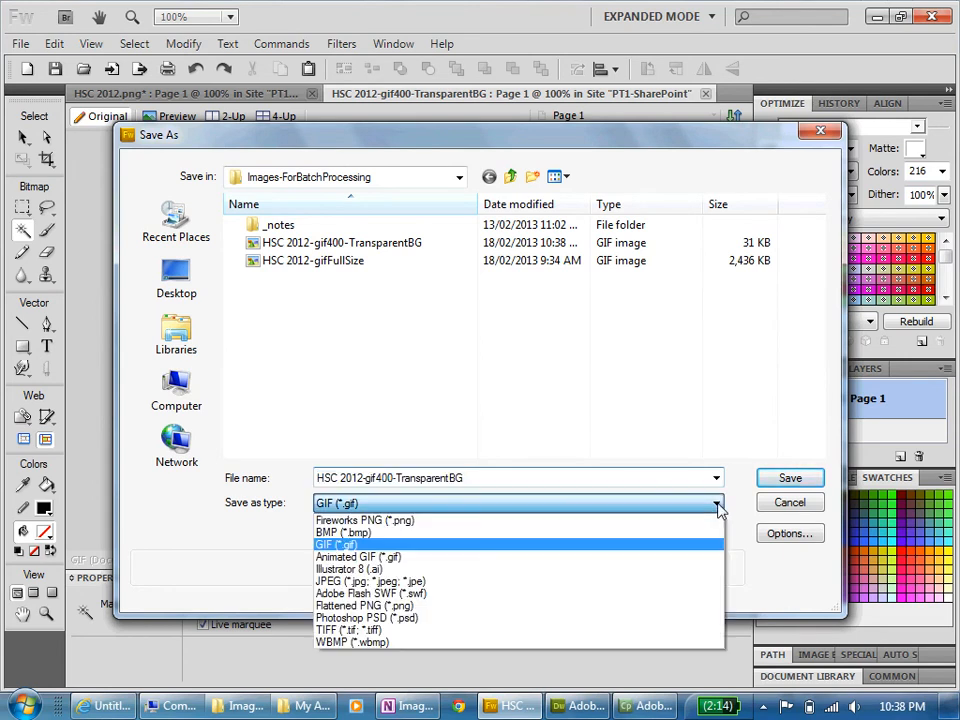
left_click(340, 522)
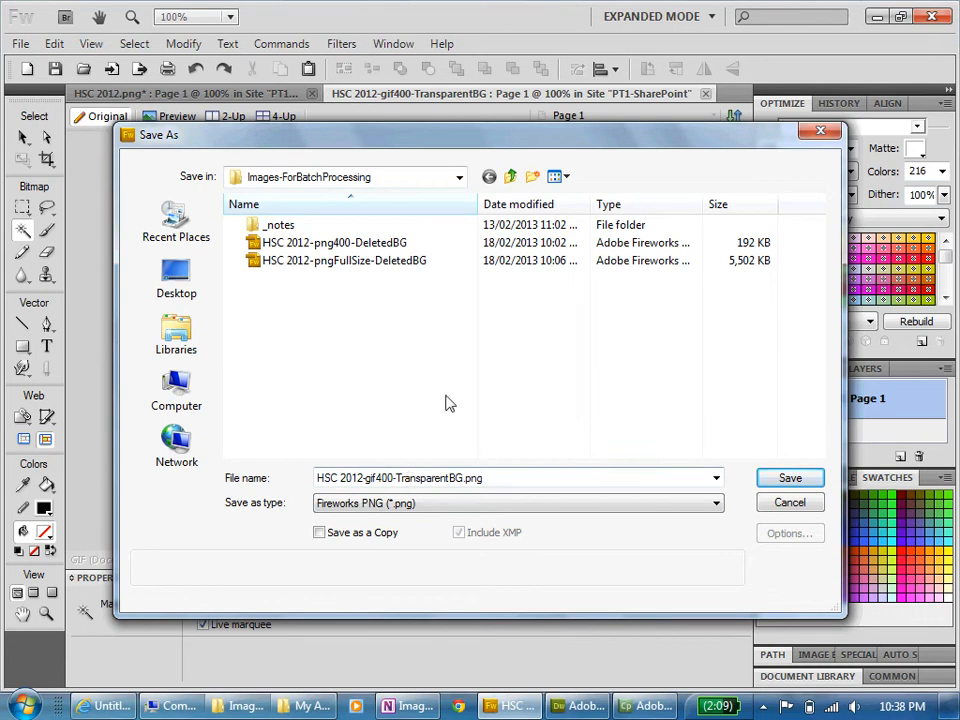
left_click(782, 479)
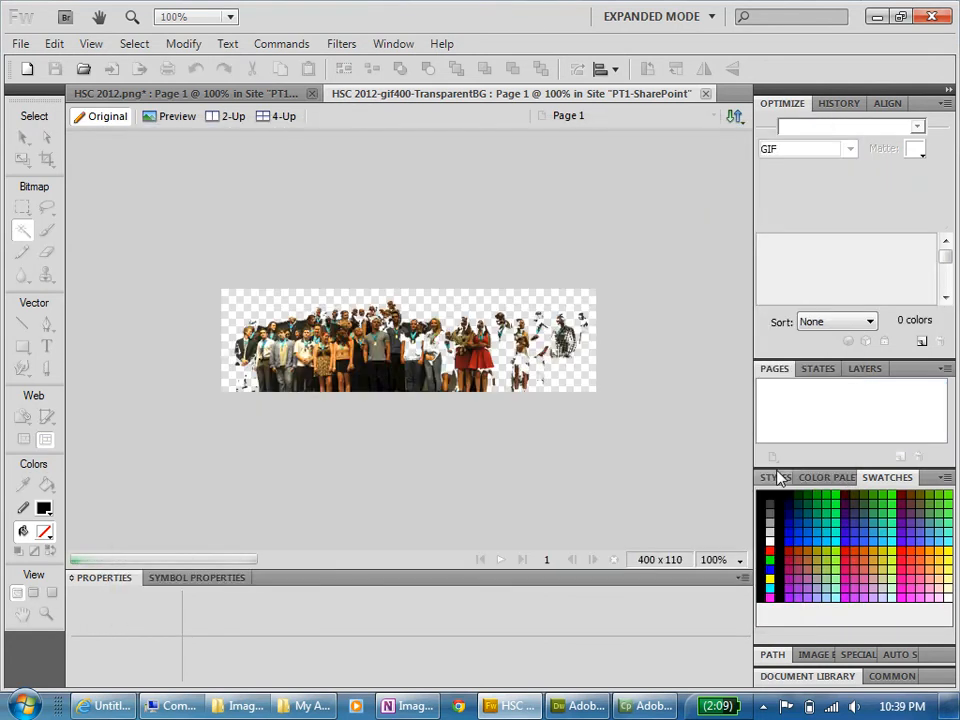
- Review the GIF, PNG and non-transparent images on images-100.html in Dreamweaver, and the page down to its photo table in Internet Explorer
left_click(574, 710)
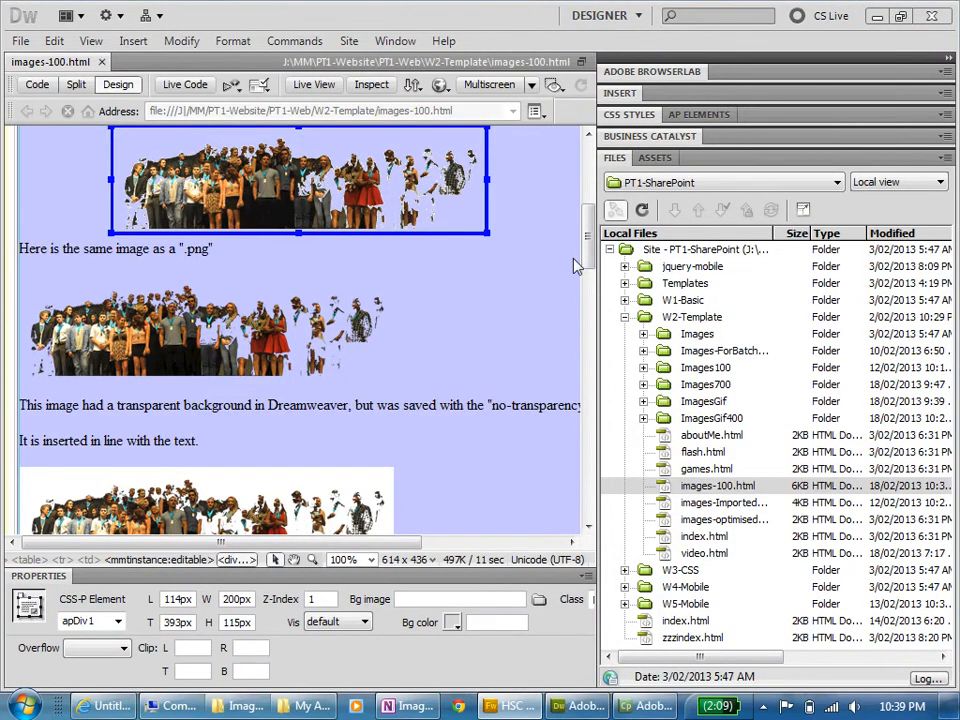
left_click_drag(590, 240, 588, 291)
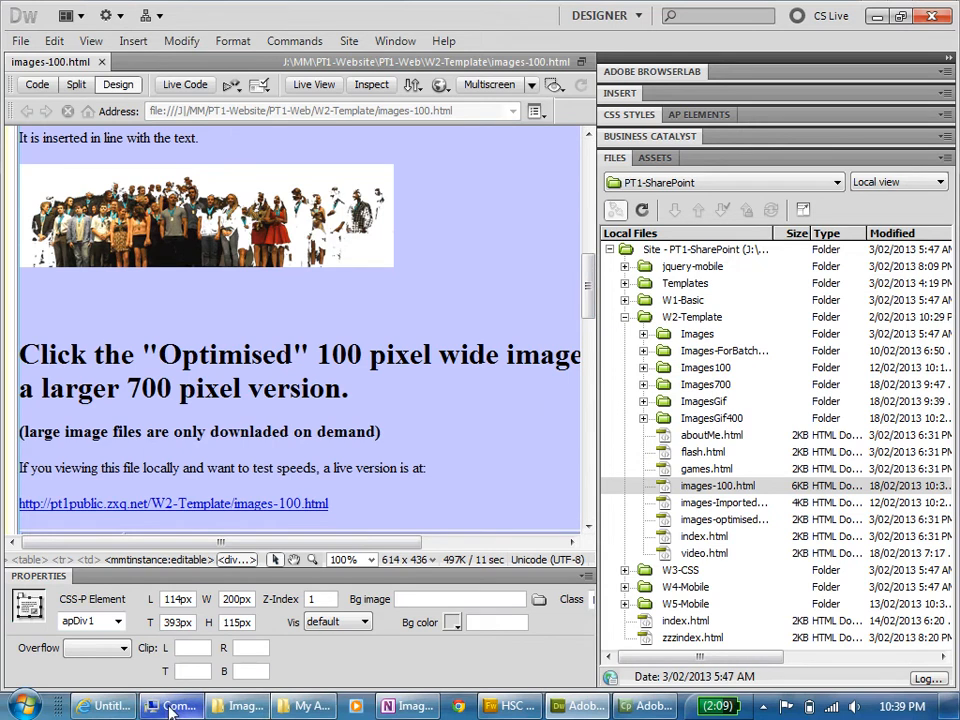
left_click(122, 706)
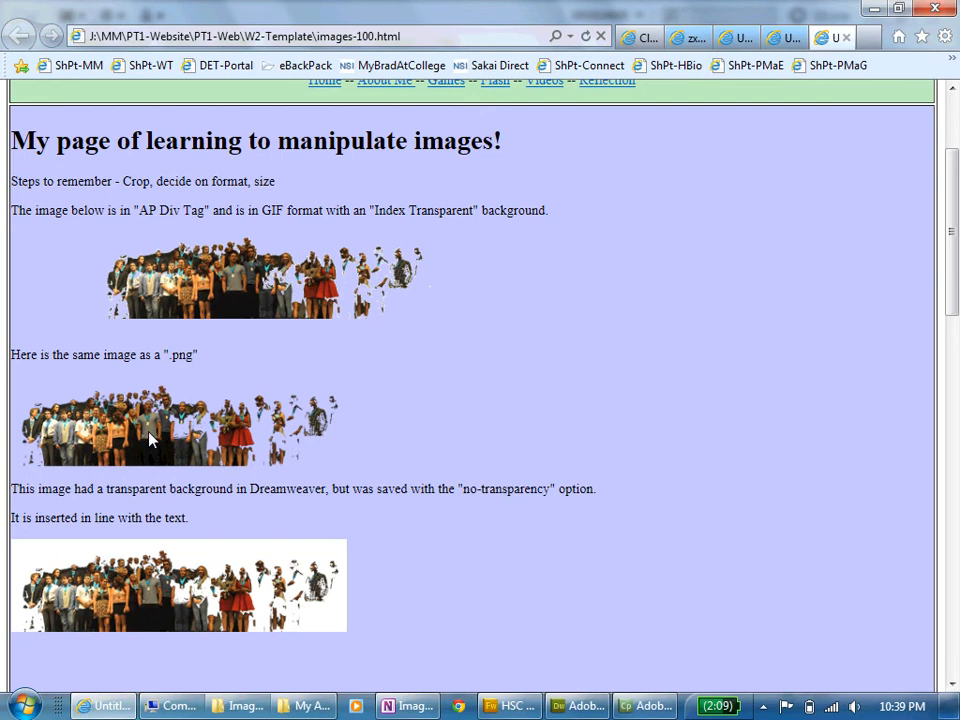
scroll(152, 440, "down", 4)
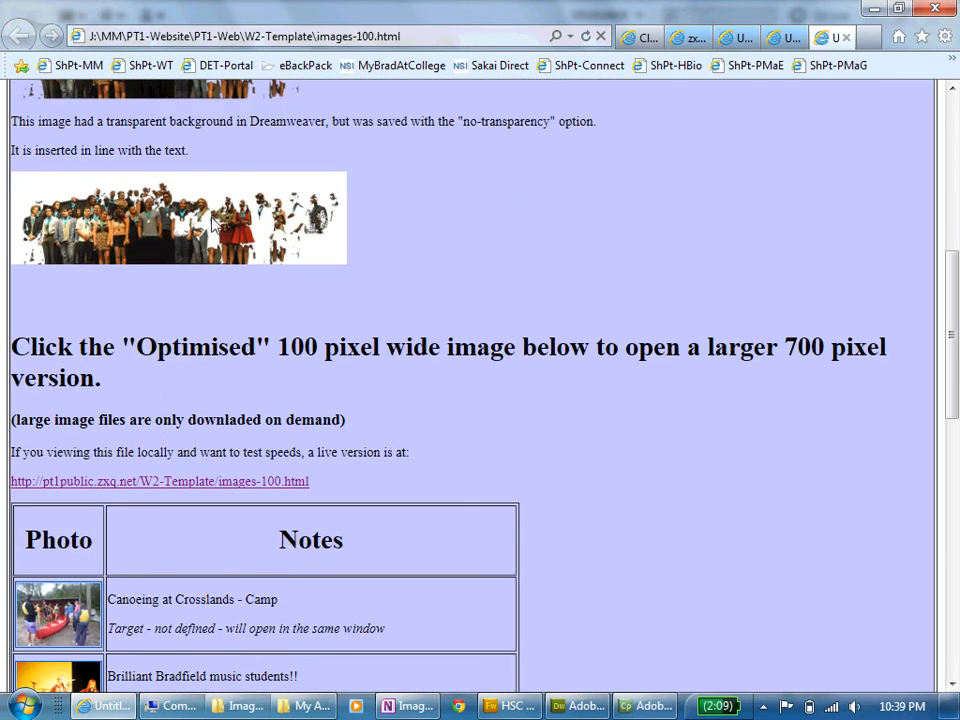
scroll(213, 240, "down", 3)
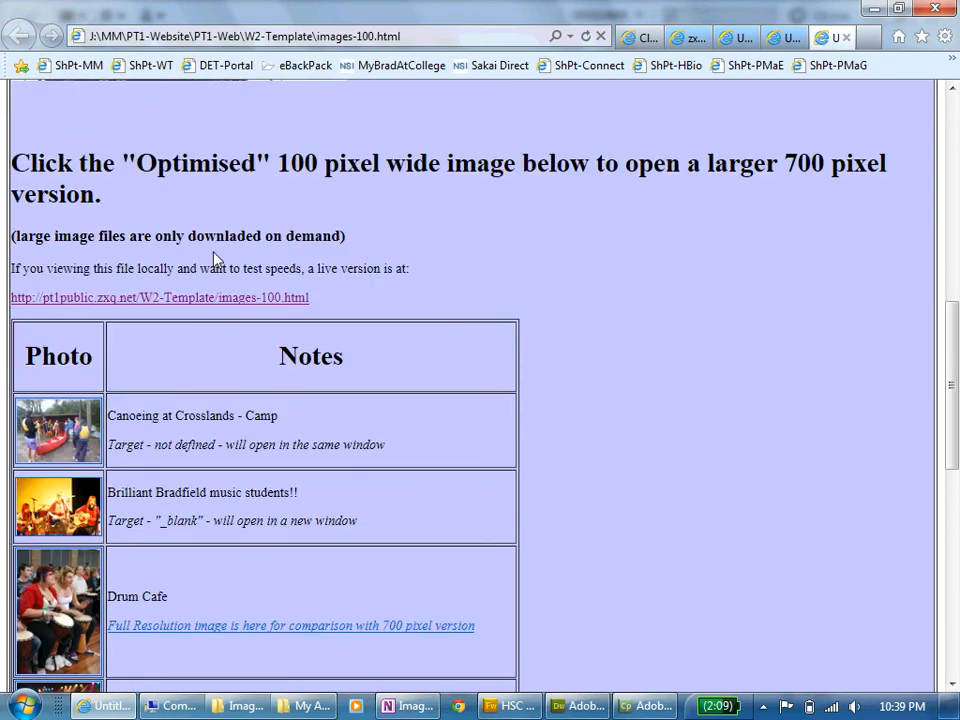
scroll(213, 259, "down", 1)
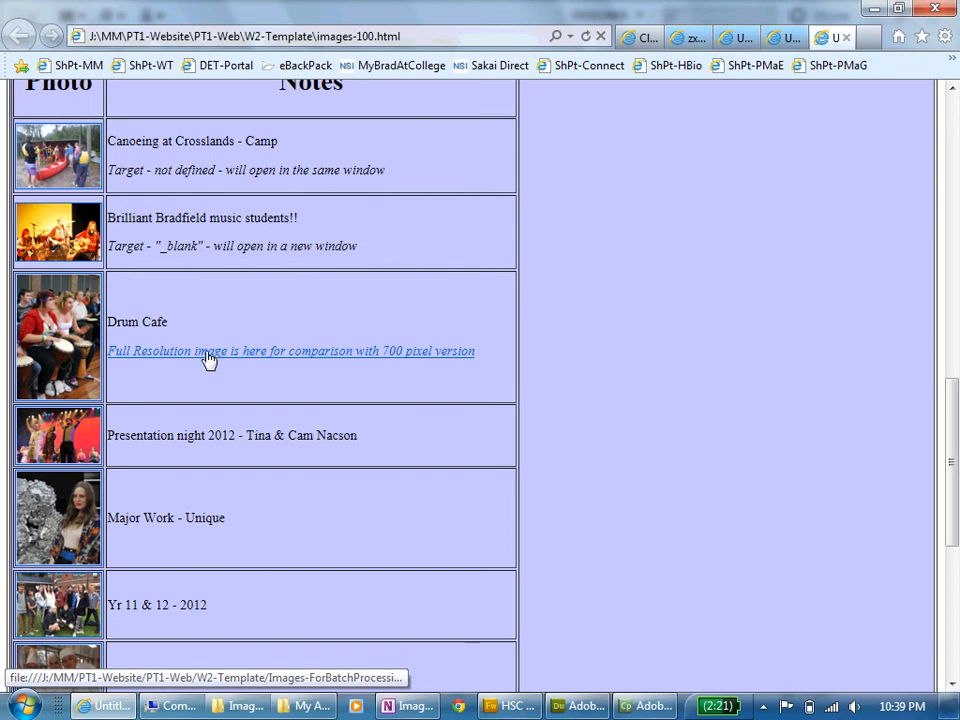
- Open the 700 pixel version of the Drum Cafe photo and its full resolution version for comparison
left_click(416, 362)
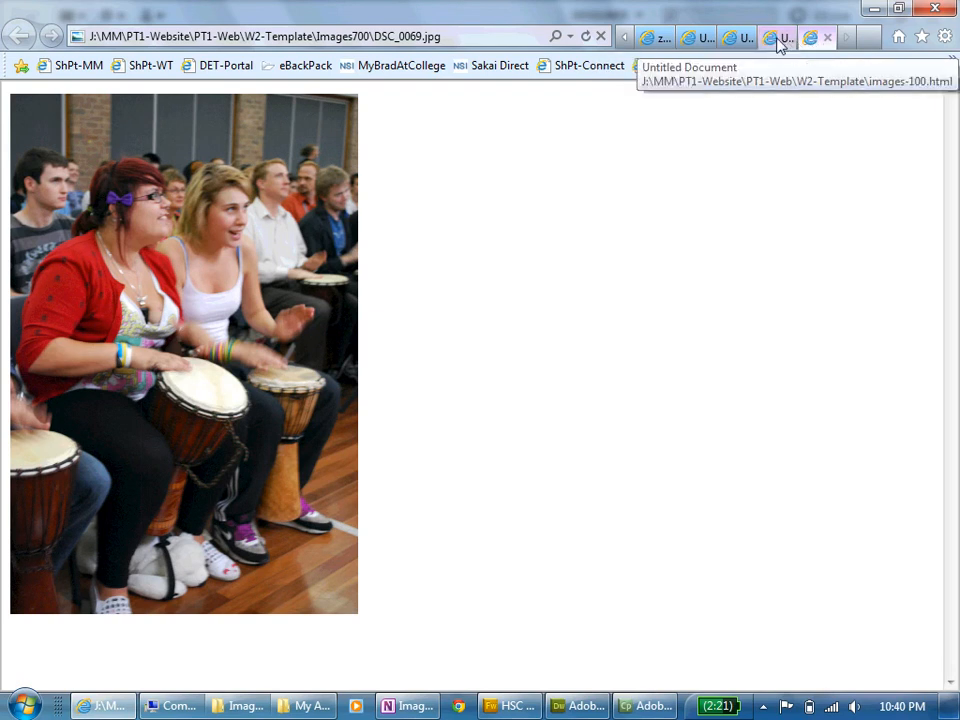
left_click(779, 42)
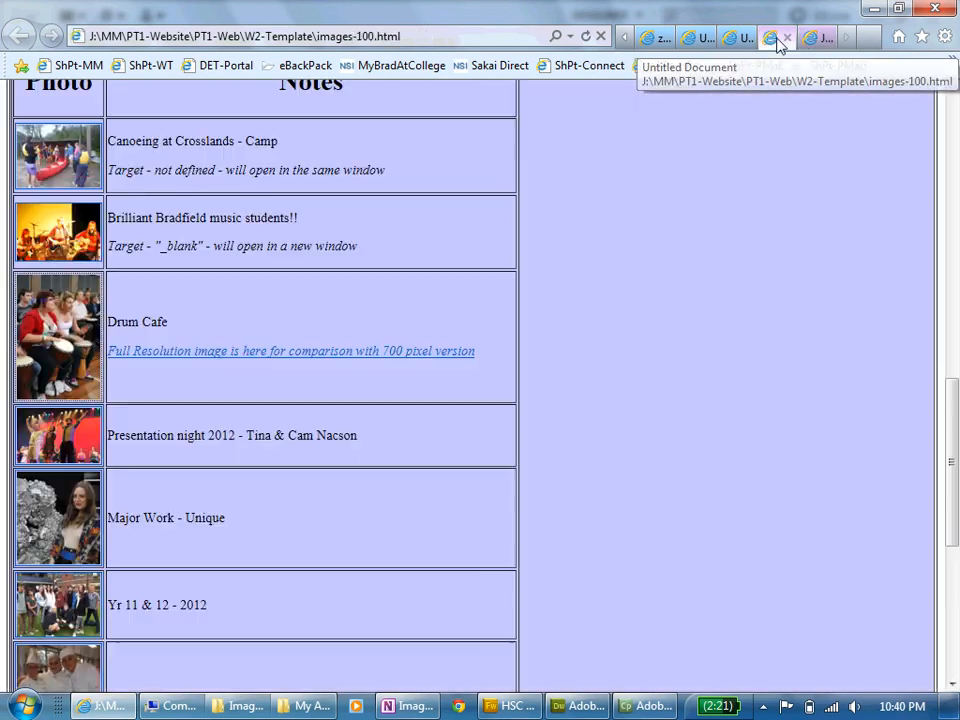
left_click(347, 360)
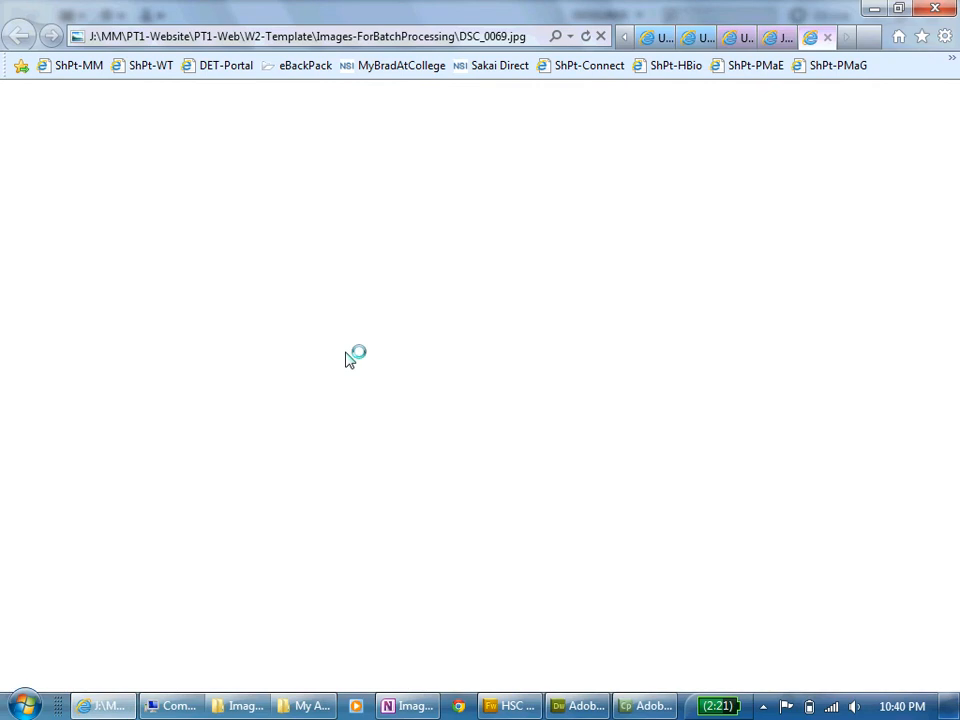